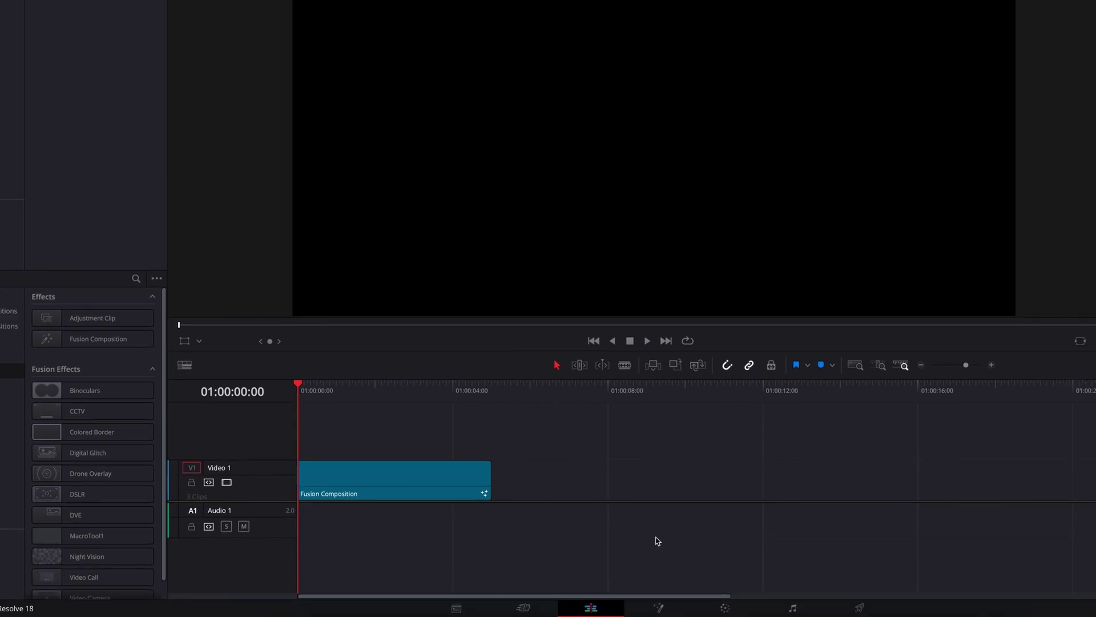
# - Open the Fusion Composition clip in Fusion, where the node graph holds only MediaOut1
pyautogui.click(438, 480)
pyautogui.click(659, 607)
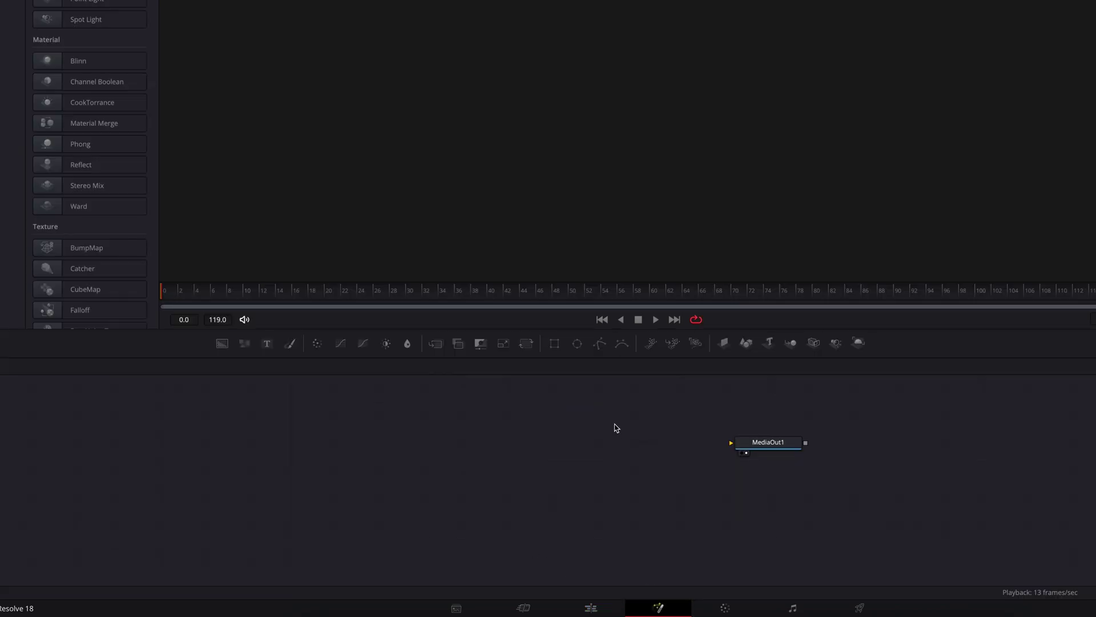
# - Add a Text+ node feeding MediaOut1 with the word TEXT at an enlarged size
pyautogui.moveTo(266, 343); pyautogui.dragTo(731, 442)
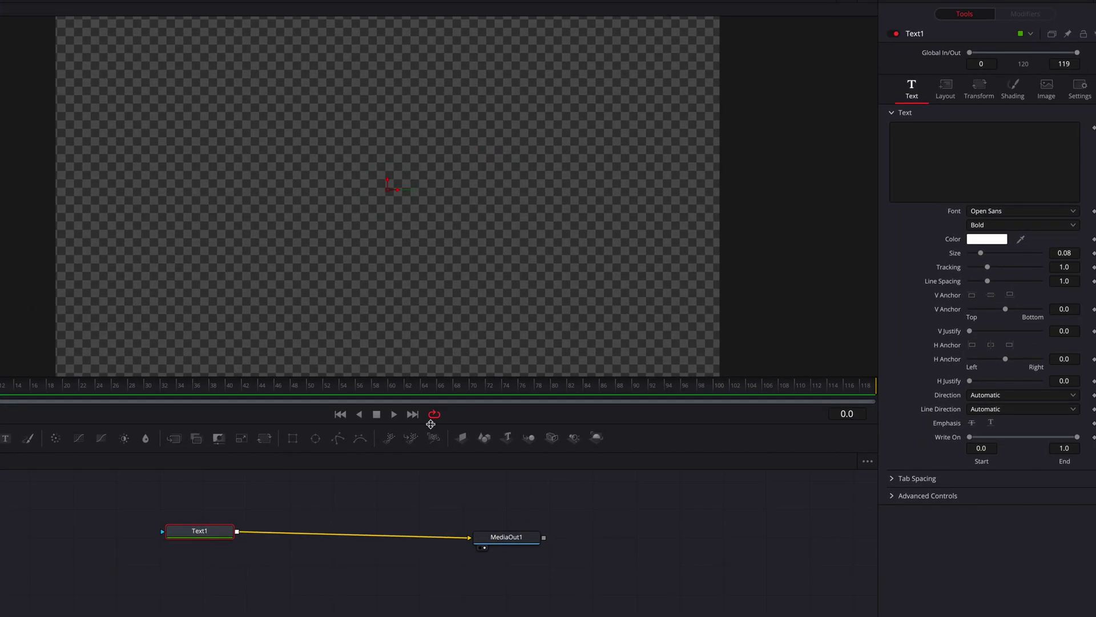
pyautogui.click(959, 146)
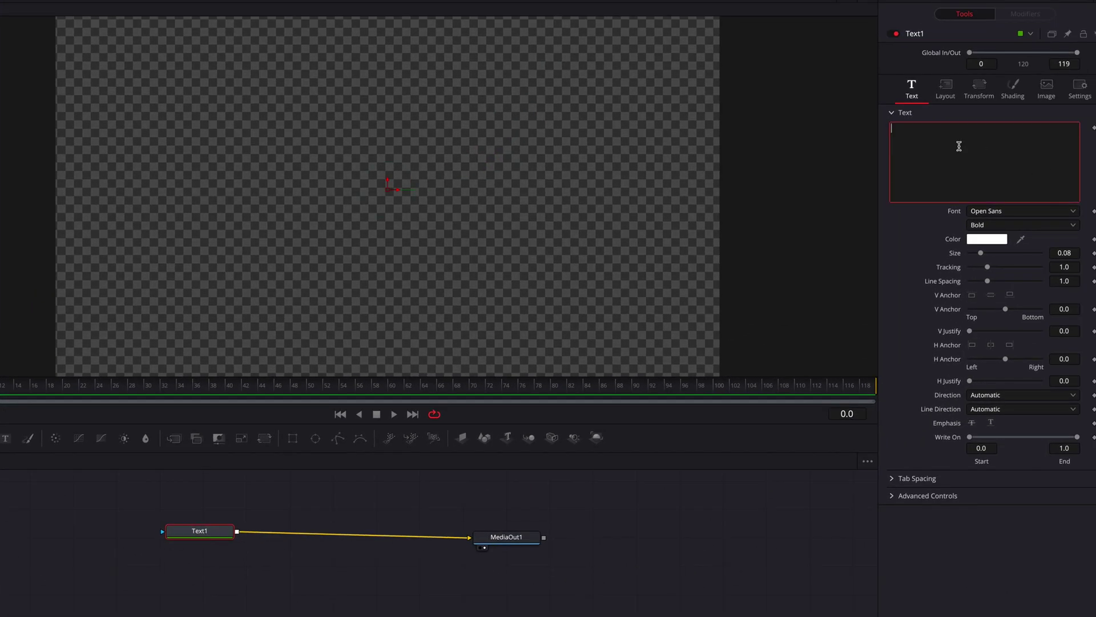
pyautogui.write('TEXT')
pyautogui.moveTo(1058, 252); pyautogui.dragTo(1091, 252)
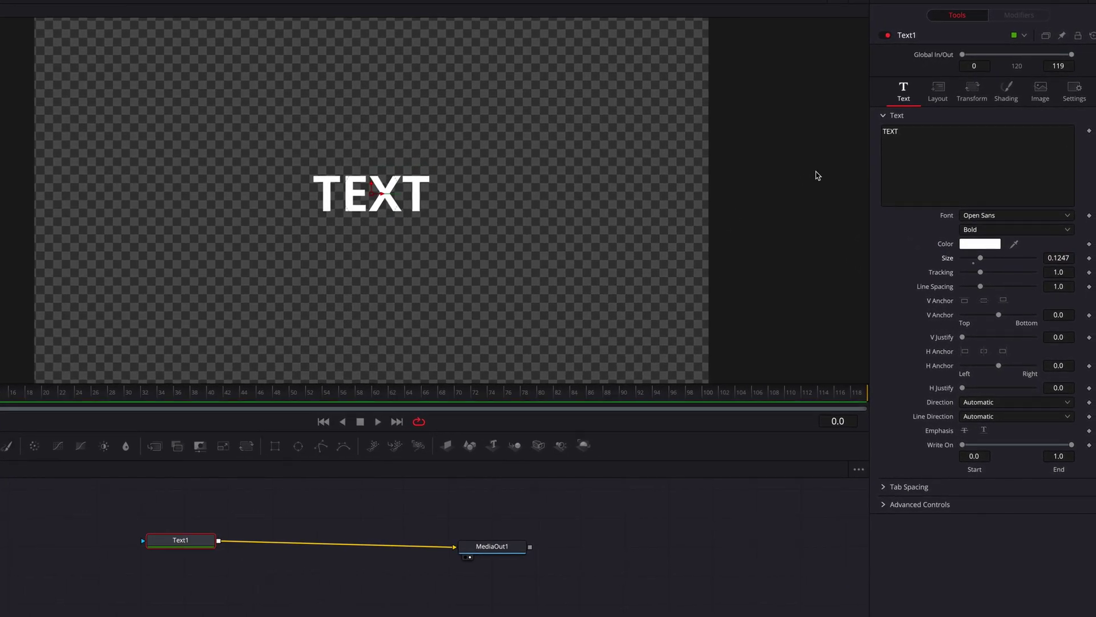
# - Set the text Layout Type to Path and draw a polyline path across the frame
pyautogui.click(940, 94)
pyautogui.click(1016, 131)
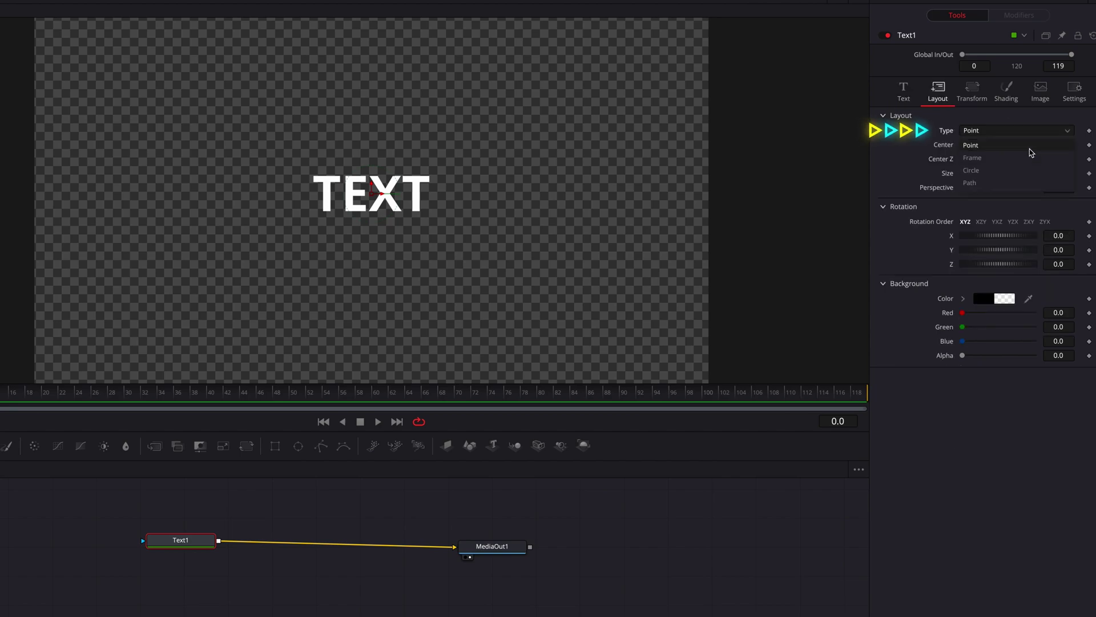
pyautogui.click(1030, 183)
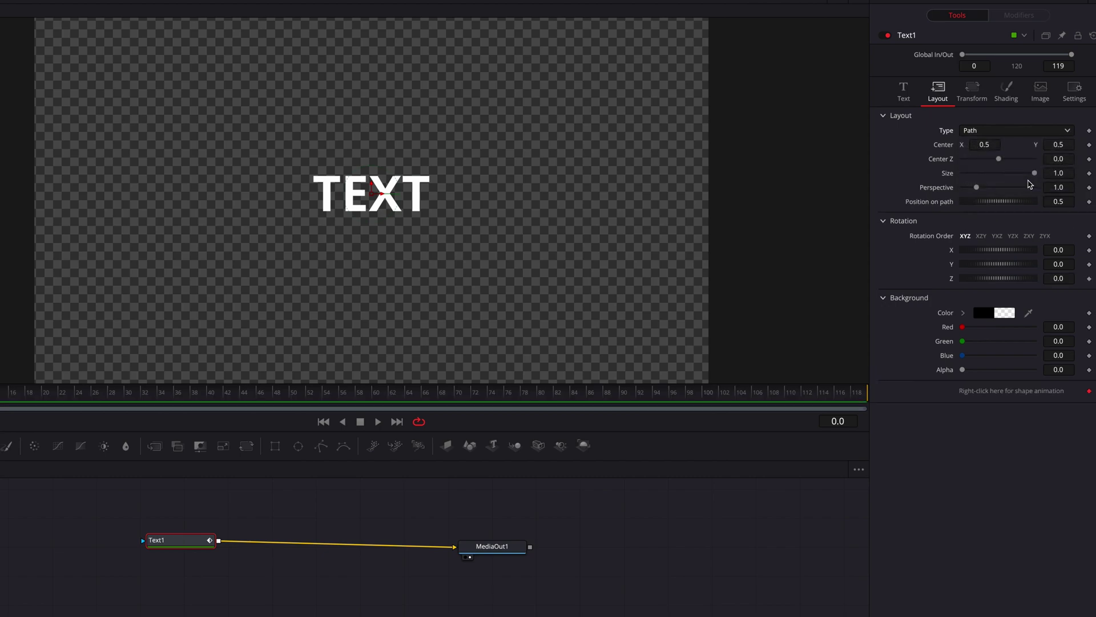
pyautogui.moveTo(379, 118)
pyautogui.mouseDown()
pyautogui.moveTo(584, 129)
pyautogui.moveTo(618, 196)
pyautogui.moveTo(613, 271)
pyautogui.moveTo(439, 309)
pyautogui.moveTo(116, 295)
pyautogui.moveTo(102, 214)
pyautogui.moveTo(117, 160)
pyautogui.moveTo(143, 133)
pyautogui.moveTo(198, 119)
pyautogui.mouseUp()
# - Close the path into a loop and smooth all its points into curves
pyautogui.click(376, 118)
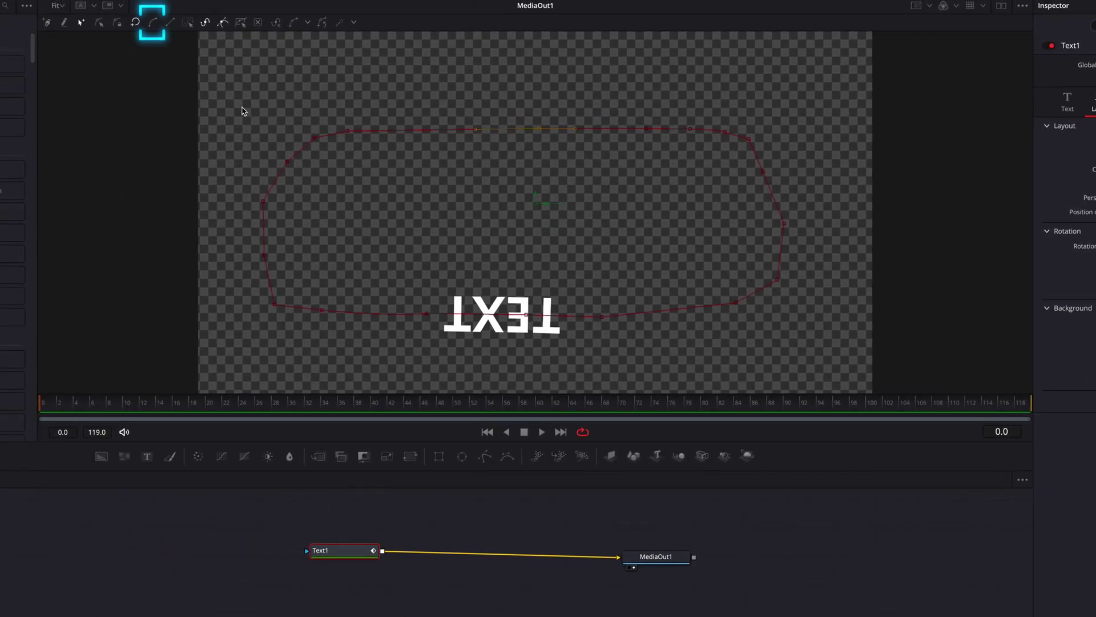
pyautogui.moveTo(225, 104); pyautogui.dragTo(844, 351)
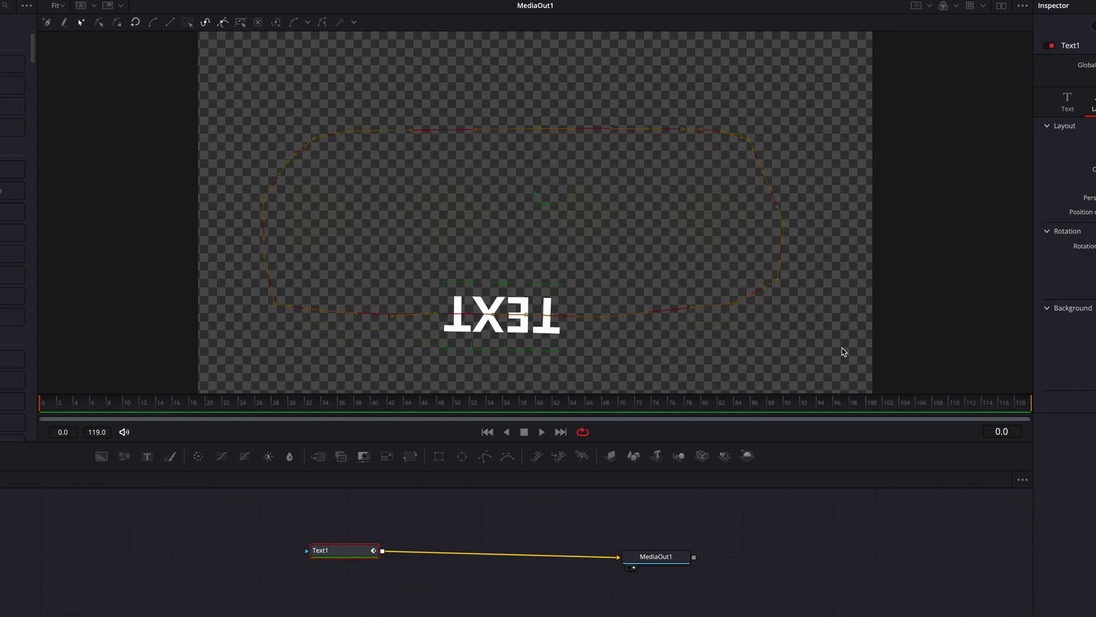
pyautogui.click(158, 25)
# - Nudge individual path points to straighten the lower edge and reshape the loop
pyautogui.click(293, 294)
pyautogui.moveTo(274, 304); pyautogui.dragTo(276, 301)
pyautogui.moveTo(602, 317); pyautogui.dragTo(613, 312)
pyautogui.moveTo(322, 310); pyautogui.dragTo(325, 312)
pyautogui.moveTo(427, 314); pyautogui.dragTo(425, 315)
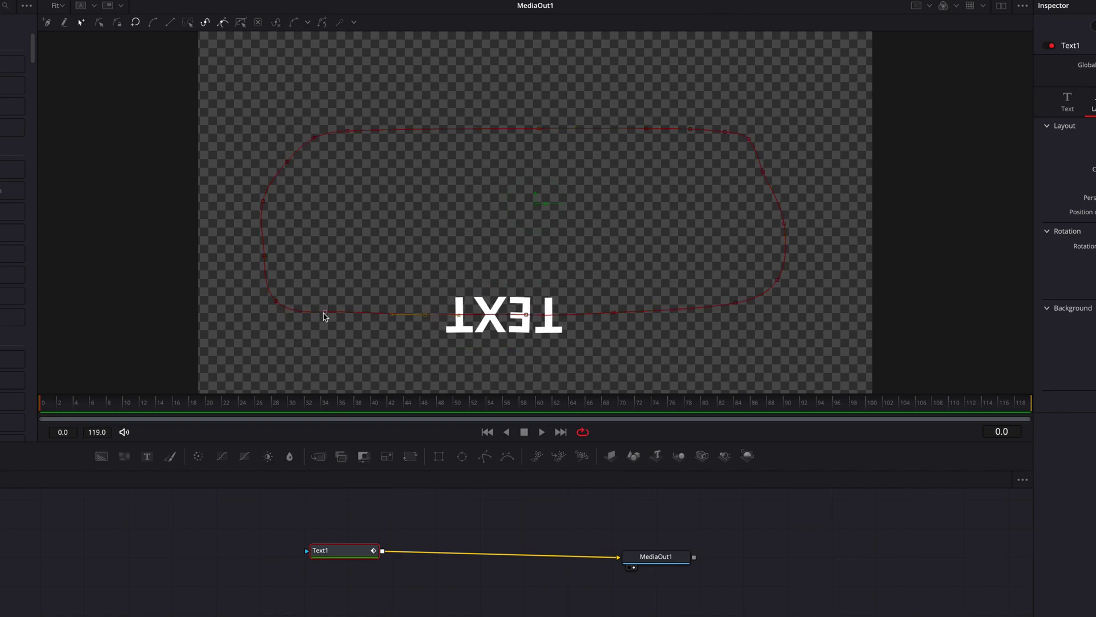
pyautogui.moveTo(324, 312); pyautogui.dragTo(322, 314)
pyautogui.moveTo(763, 172); pyautogui.dragTo(776, 172)
pyautogui.moveTo(784, 224); pyautogui.dragTo(788, 223)
pyautogui.moveTo(264, 256); pyautogui.dragTo(259, 256)
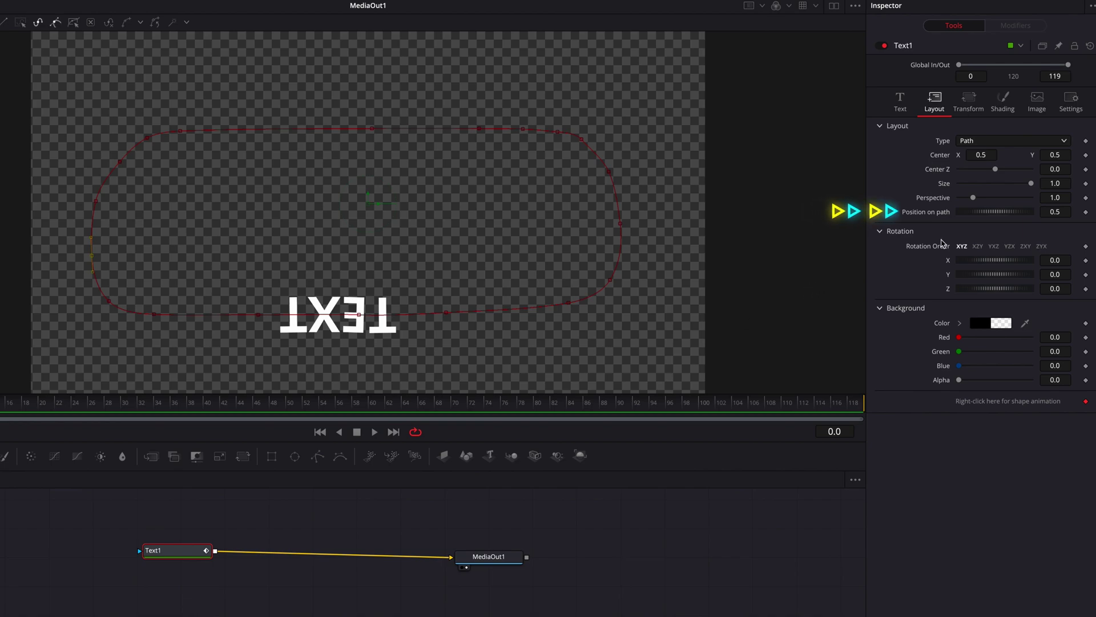
# - Keyframe Position on path at 0 on frame 24 and 1 on frame 48, then scrub to preview
pyautogui.moveTo(989, 213); pyautogui.dragTo(1038, 217)
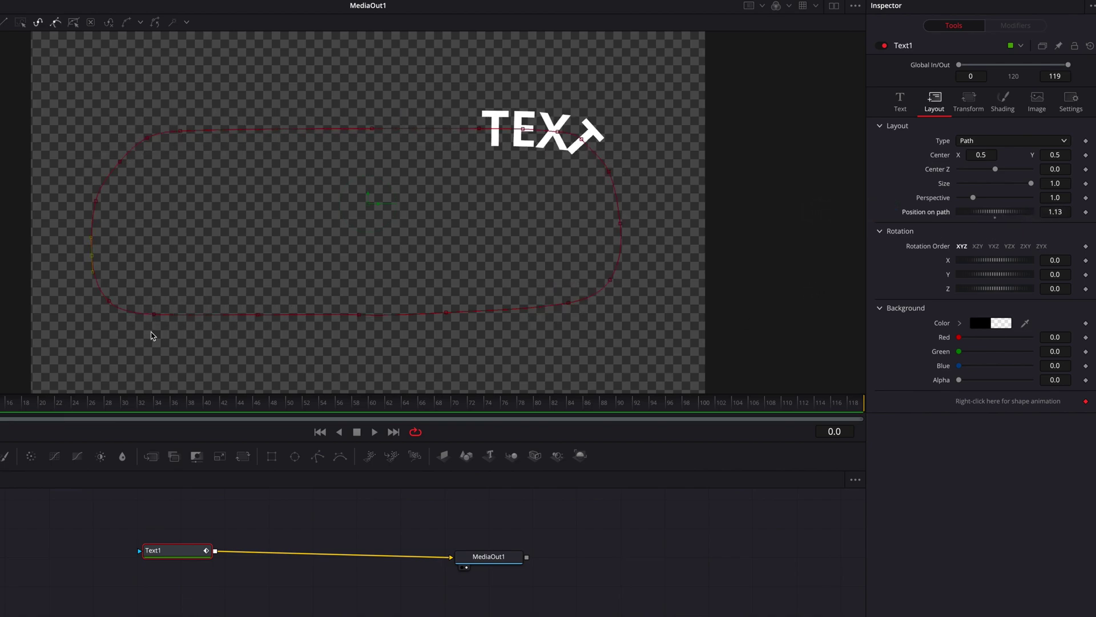
pyautogui.click(73, 403)
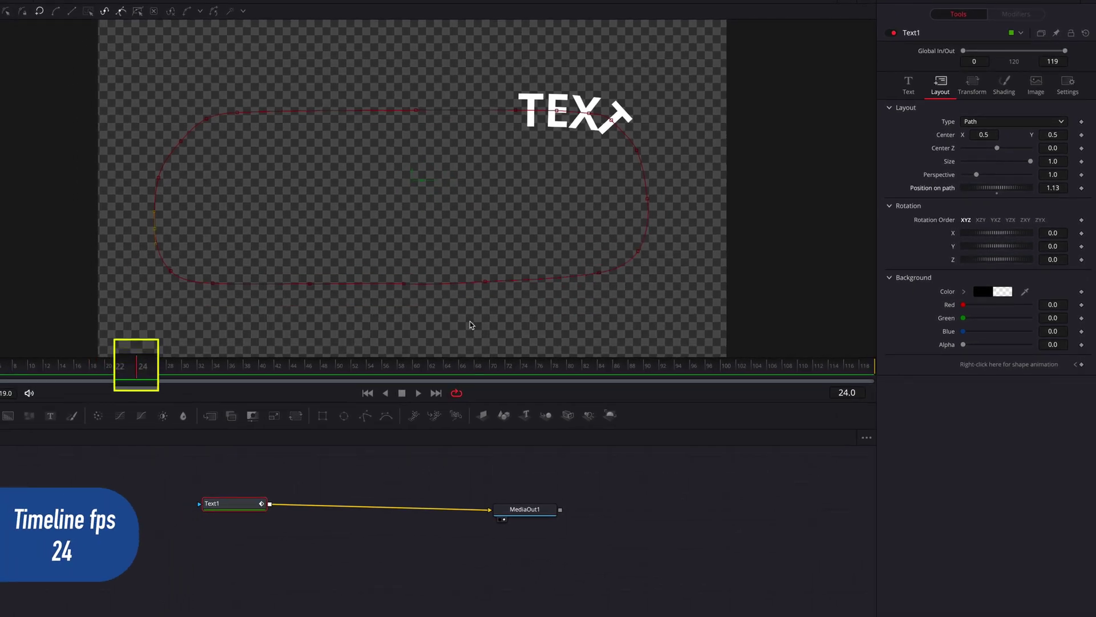
pyautogui.click(1081, 188)
pyautogui.click(1053, 188)
pyautogui.write('0')
pyautogui.press('Return')
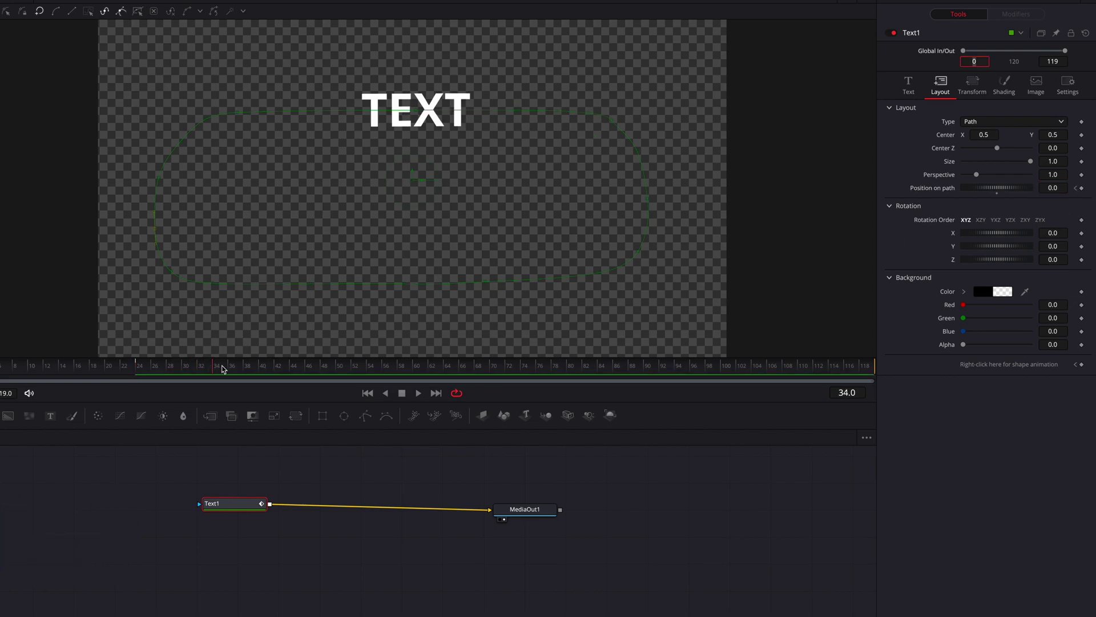
pyautogui.moveTo(305, 373); pyautogui.dragTo(323, 370)
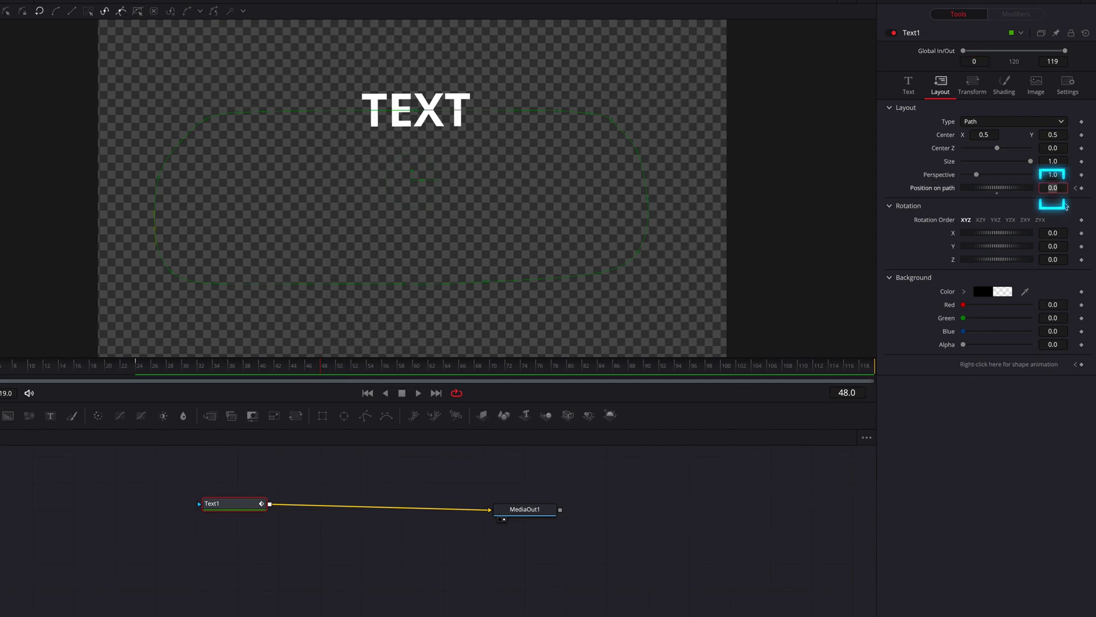
pyautogui.press('Return')
pyautogui.moveTo(172, 367); pyautogui.dragTo(223, 370)
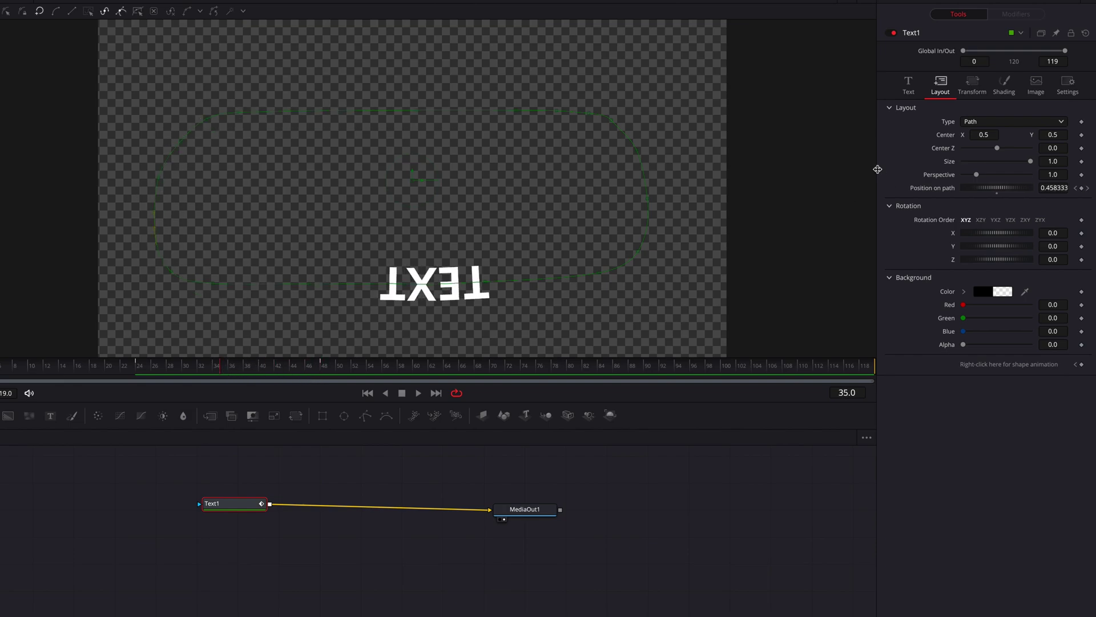
# - Enable Motion Blur on Text1 with Quality 4 and preview the streaking text
pyautogui.click(1069, 93)
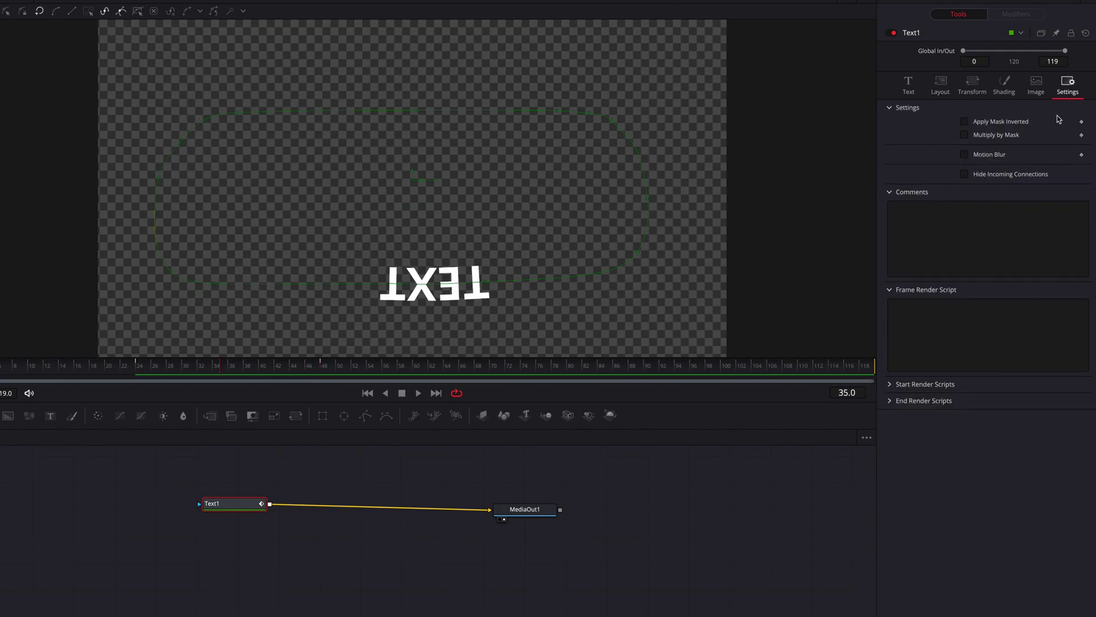
pyautogui.click(993, 155)
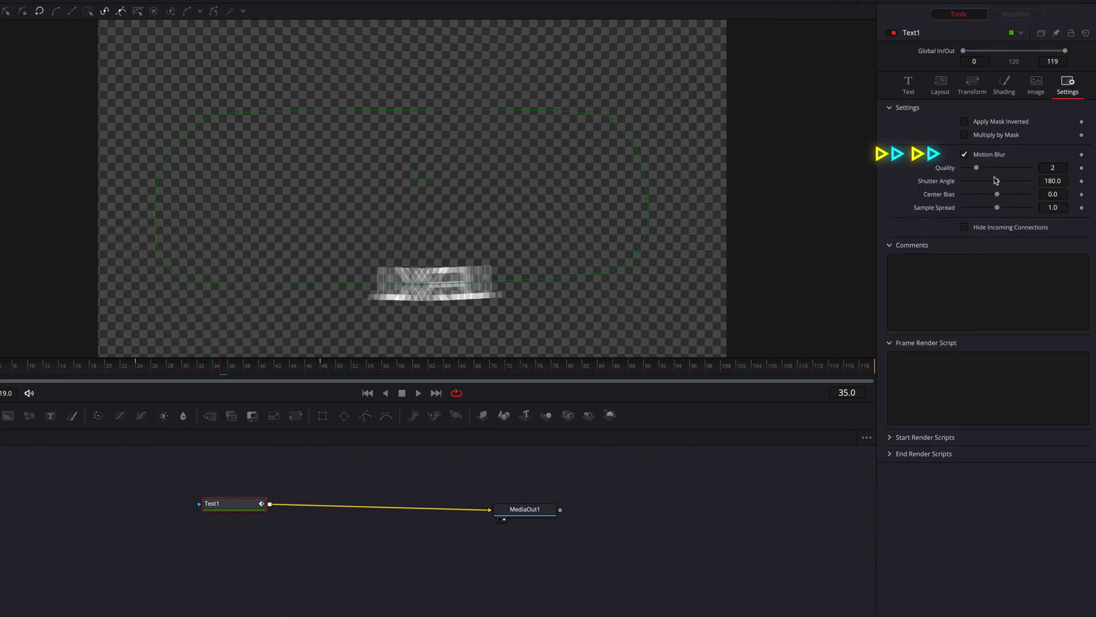
pyautogui.moveTo(980, 170)
pyautogui.mouseDown()
pyautogui.moveTo(1008, 183)
pyautogui.moveTo(991, 183)
pyautogui.moveTo(1004, 185)
pyautogui.moveTo(993, 169)
pyautogui.mouseUp()
pyautogui.moveTo(122, 368)
pyautogui.mouseDown()
pyautogui.moveTo(287, 375)
pyautogui.moveTo(141, 367)
pyautogui.mouseUp()
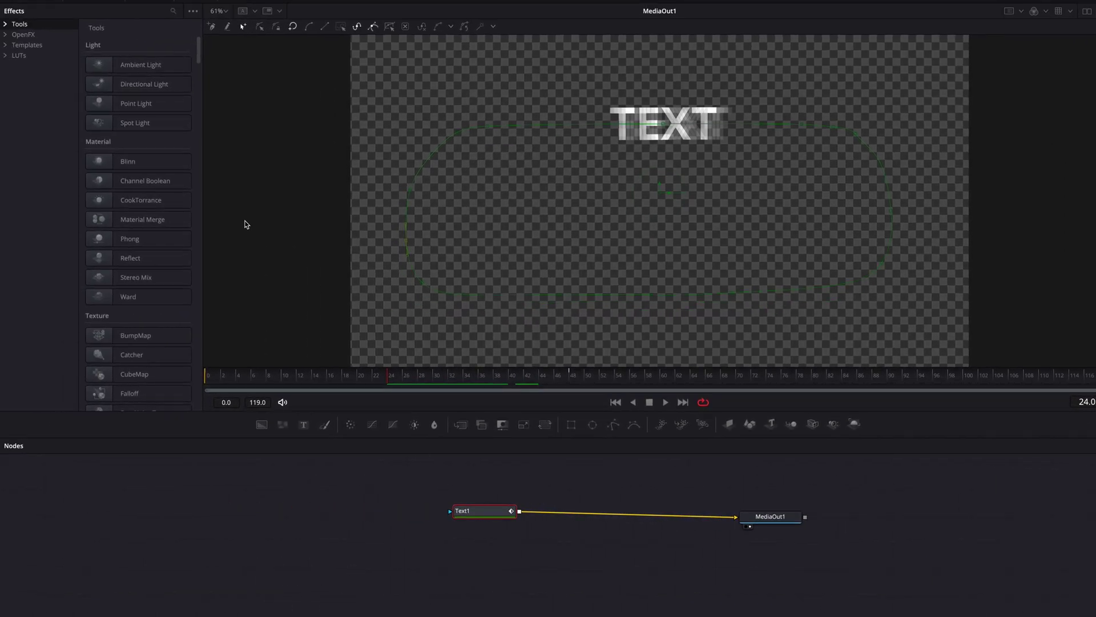
# - Insert a Blur node between Text1 and MediaOut1 and raise Blur Size to 23.6
pyautogui.click(5, 24)
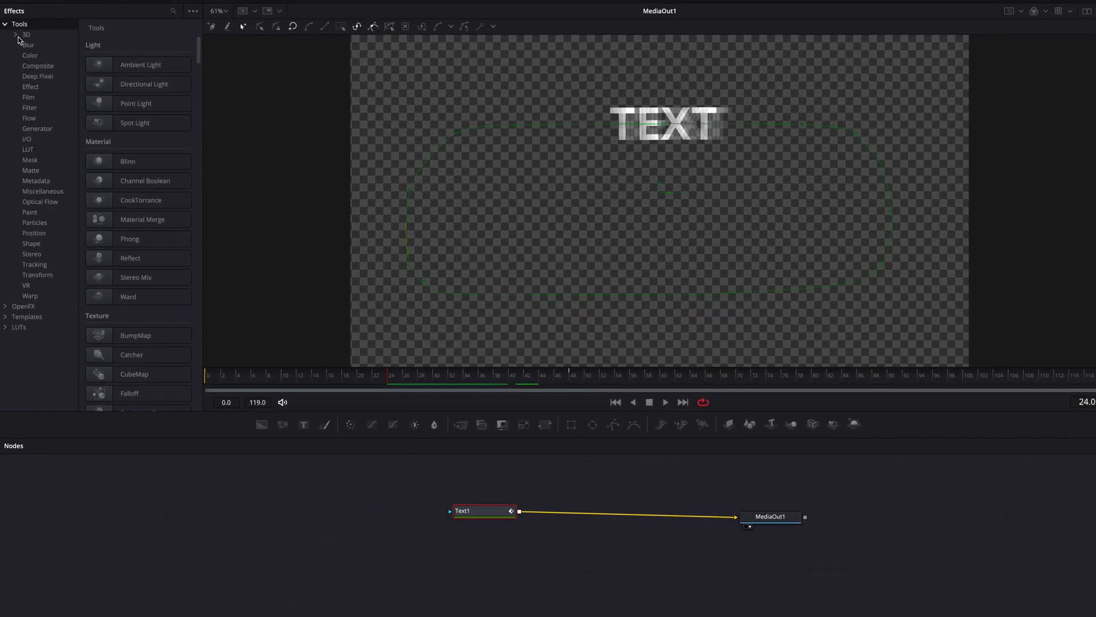
pyautogui.click(29, 45)
pyautogui.click(143, 70)
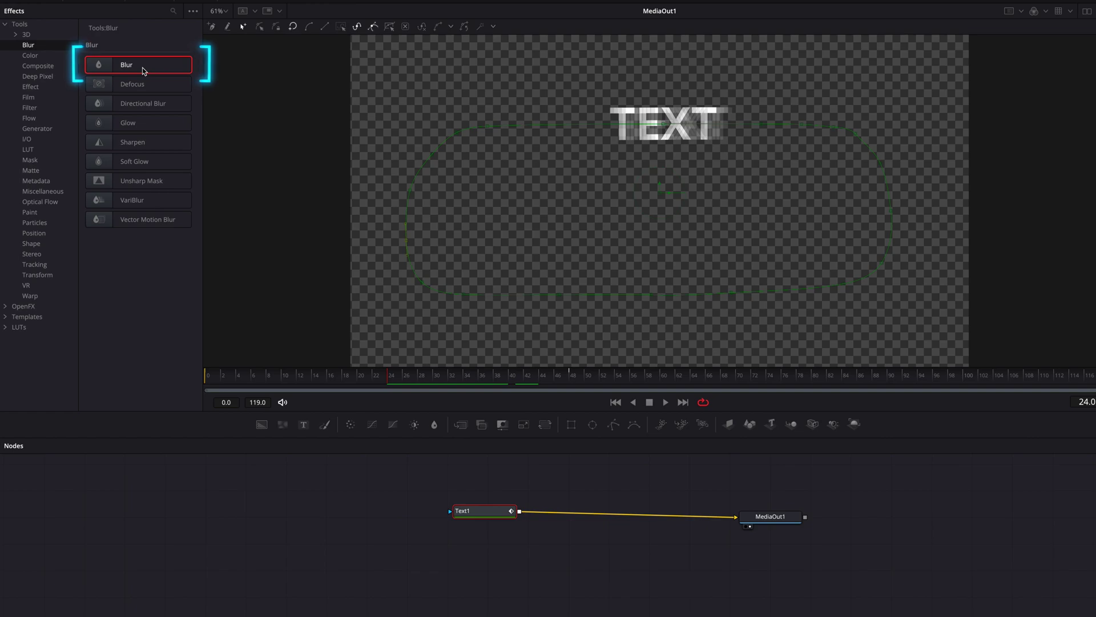
pyautogui.moveTo(142, 70); pyautogui.dragTo(563, 513)
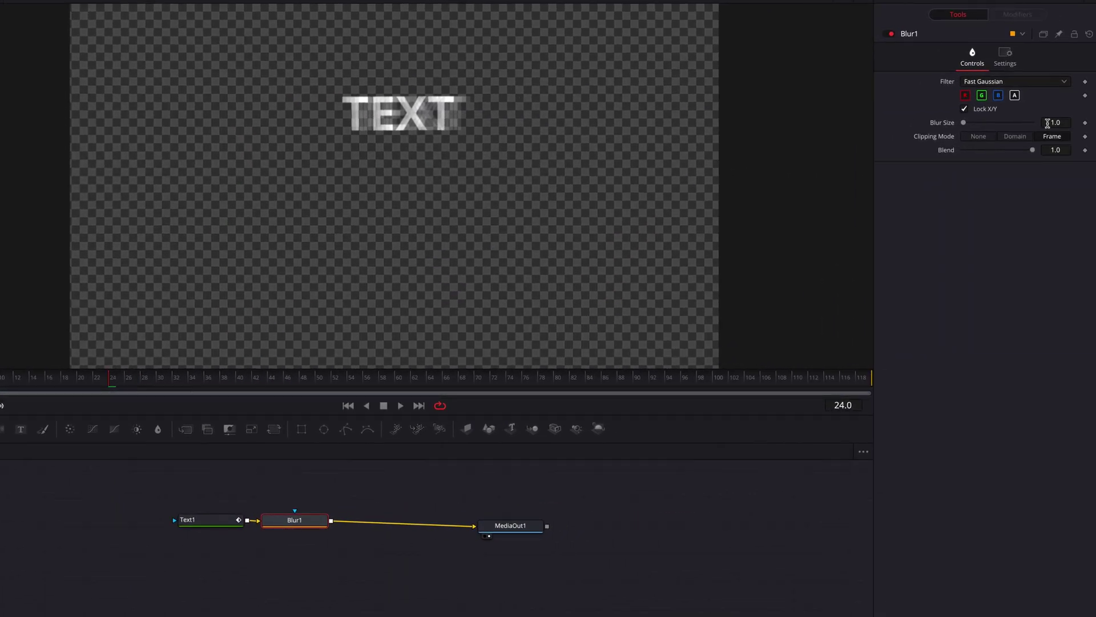
pyautogui.moveTo(1047, 122); pyautogui.dragTo(1093, 123)
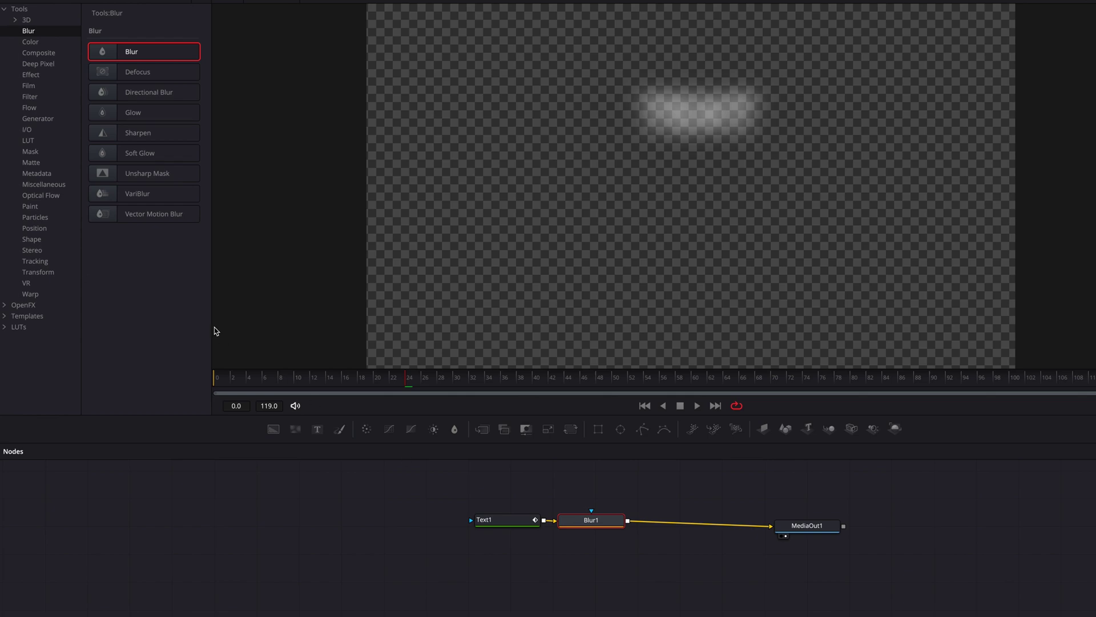
# - Add a Bitmap mask after Blur1 with Low threshold 0.12 and a lowered High threshold for crisp edges
pyautogui.click(31, 153)
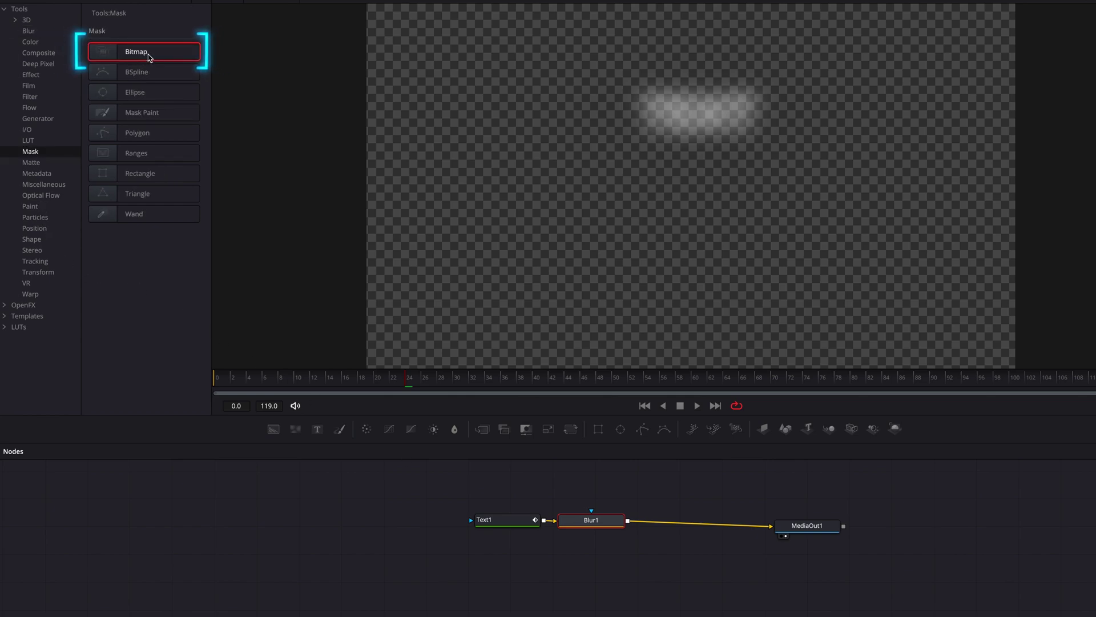
pyautogui.moveTo(670, 438); pyautogui.dragTo(675, 521)
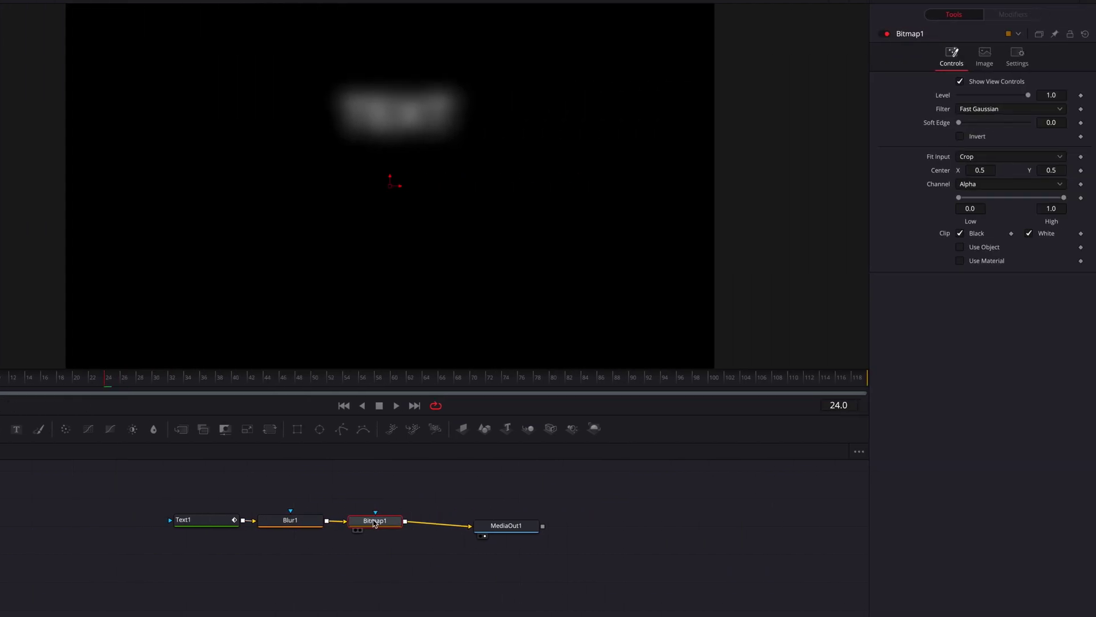
pyautogui.moveTo(373, 520); pyautogui.dragTo(372, 520)
pyautogui.click(966, 208)
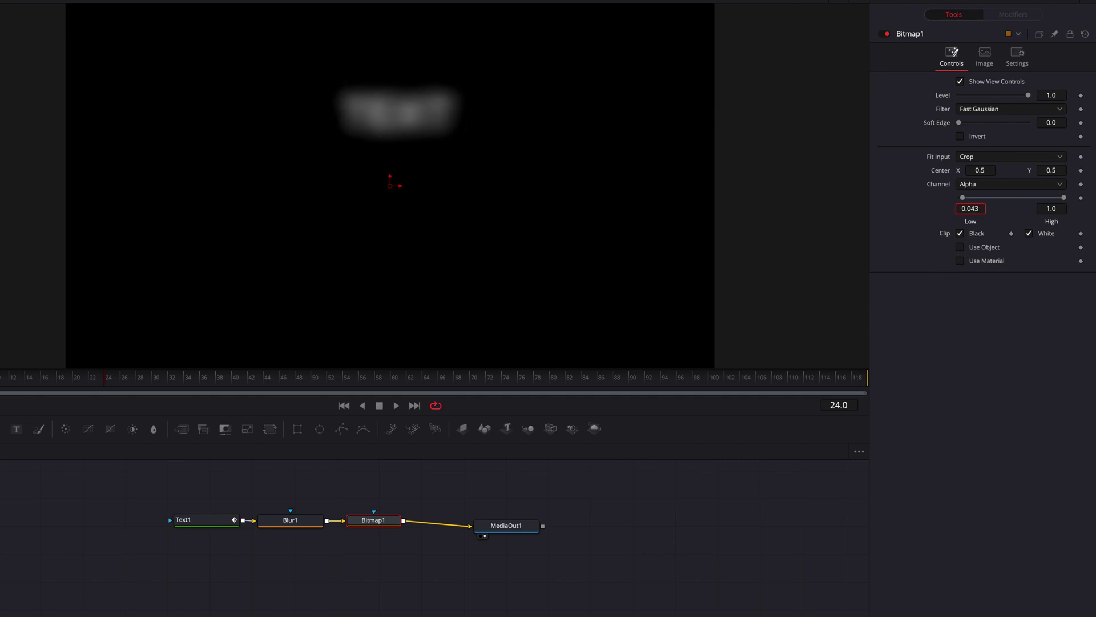
pyautogui.write('0.12')
pyautogui.press('Return')
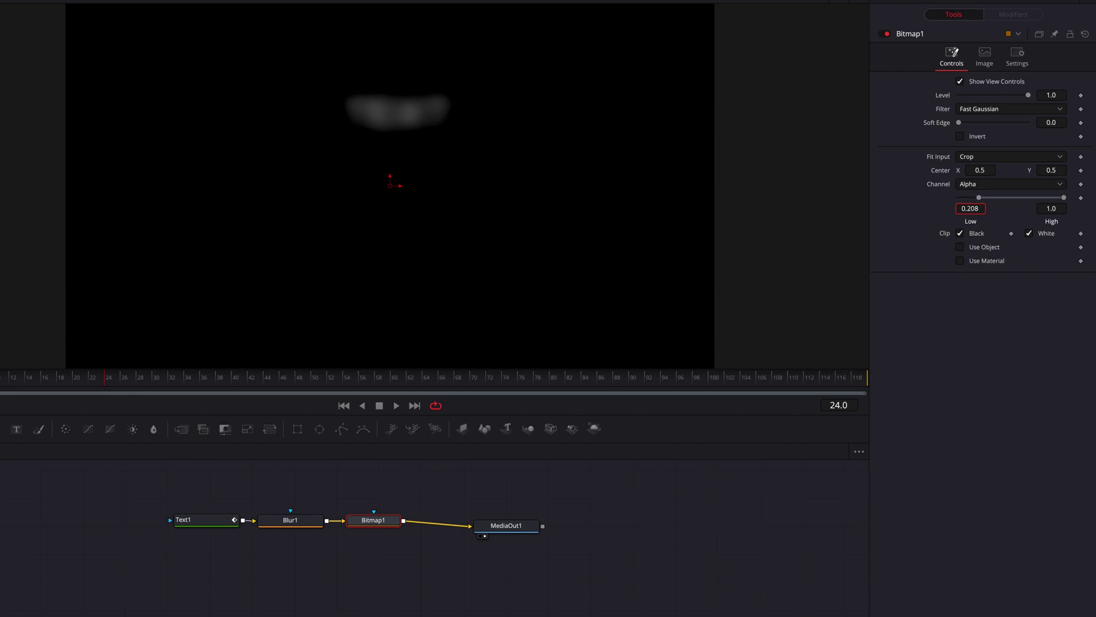
pyautogui.moveTo(1064, 197); pyautogui.dragTo(988, 200)
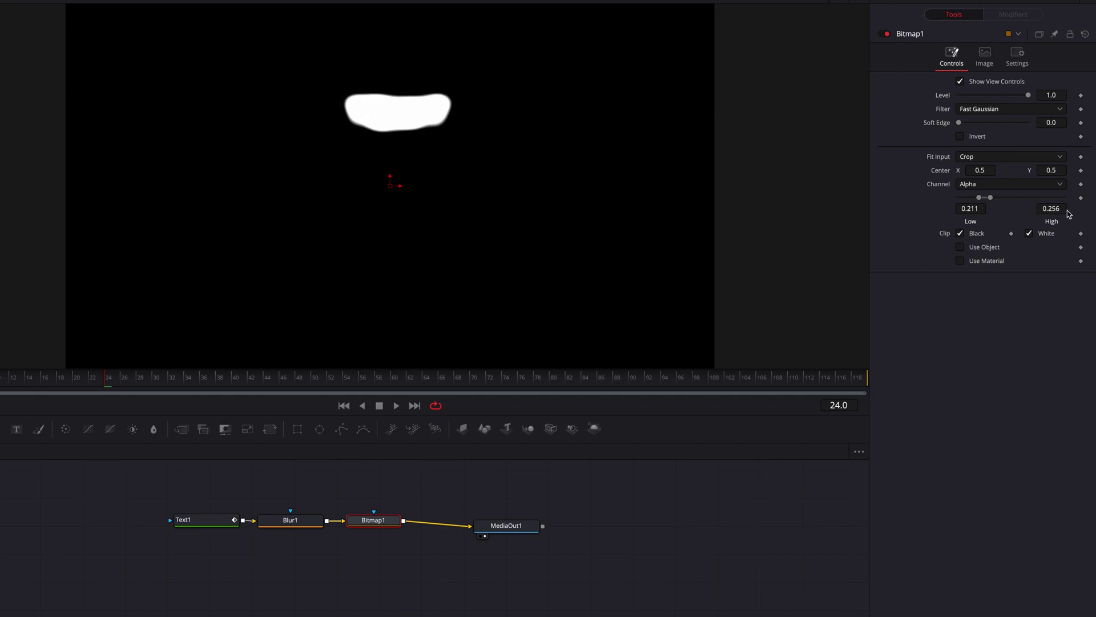
pyautogui.moveTo(1054, 208); pyautogui.dragTo(1041, 209)
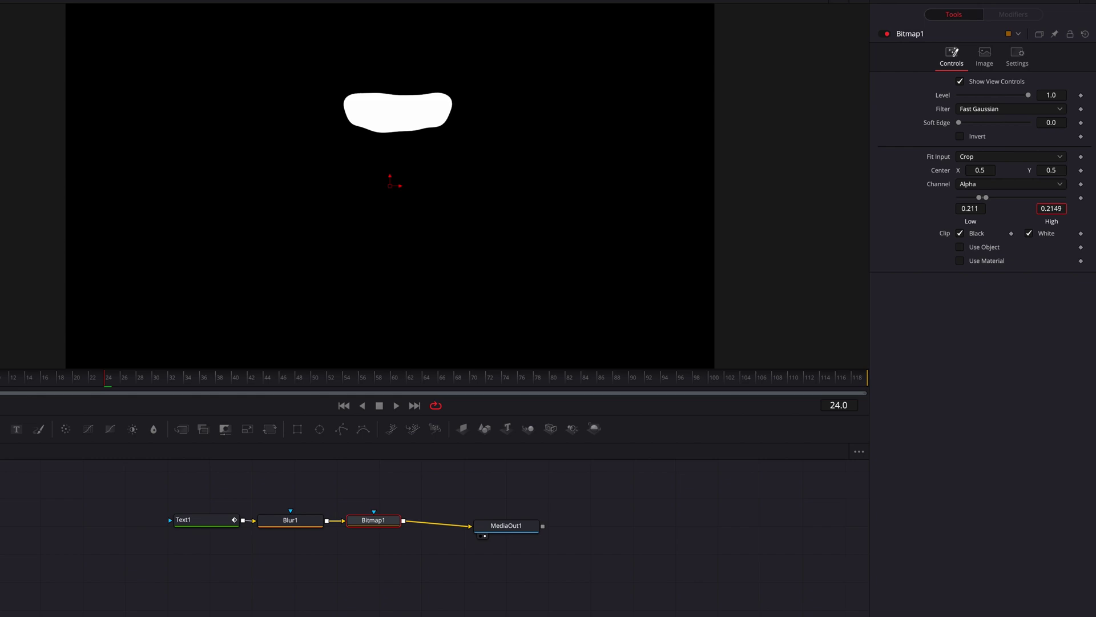
pyautogui.moveTo(106, 376); pyautogui.dragTo(276, 390)
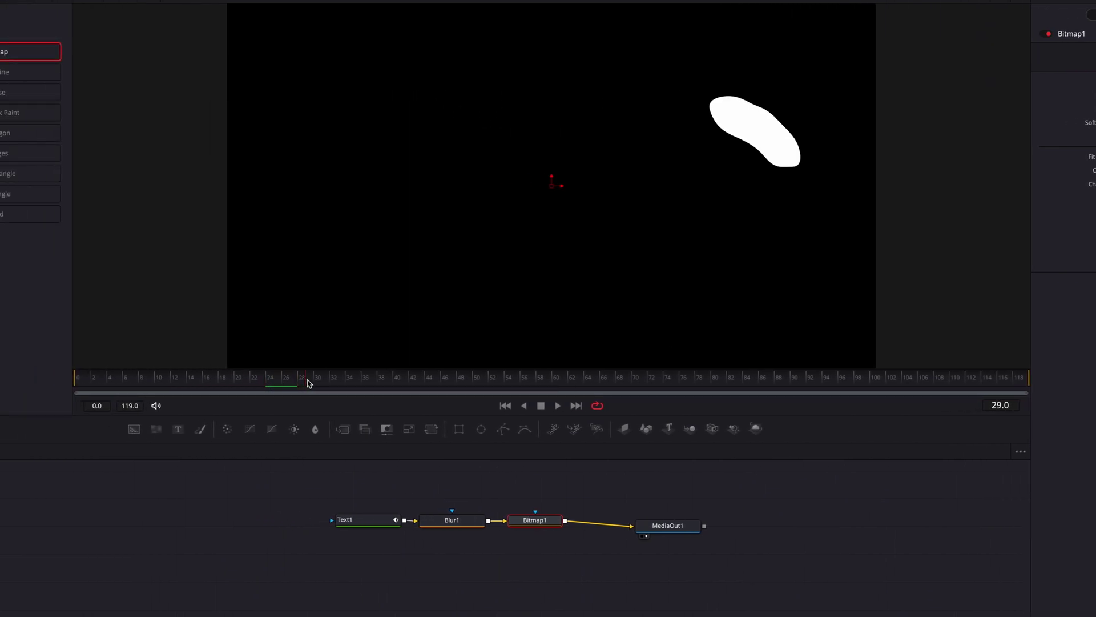
pyautogui.moveTo(439, 391); pyautogui.dragTo(272, 381)
# - Add a yellow Background1 masked by Bitmap1 and wired into MediaOut1
pyautogui.moveTo(668, 531); pyautogui.dragTo(748, 528)
pyautogui.moveTo(133, 429); pyautogui.dragTo(622, 552)
pyautogui.moveTo(565, 521); pyautogui.dragTo(590, 549)
pyautogui.moveTo(664, 550); pyautogui.dragTo(709, 523)
pyautogui.moveTo(643, 551); pyautogui.dragTo(647, 528)
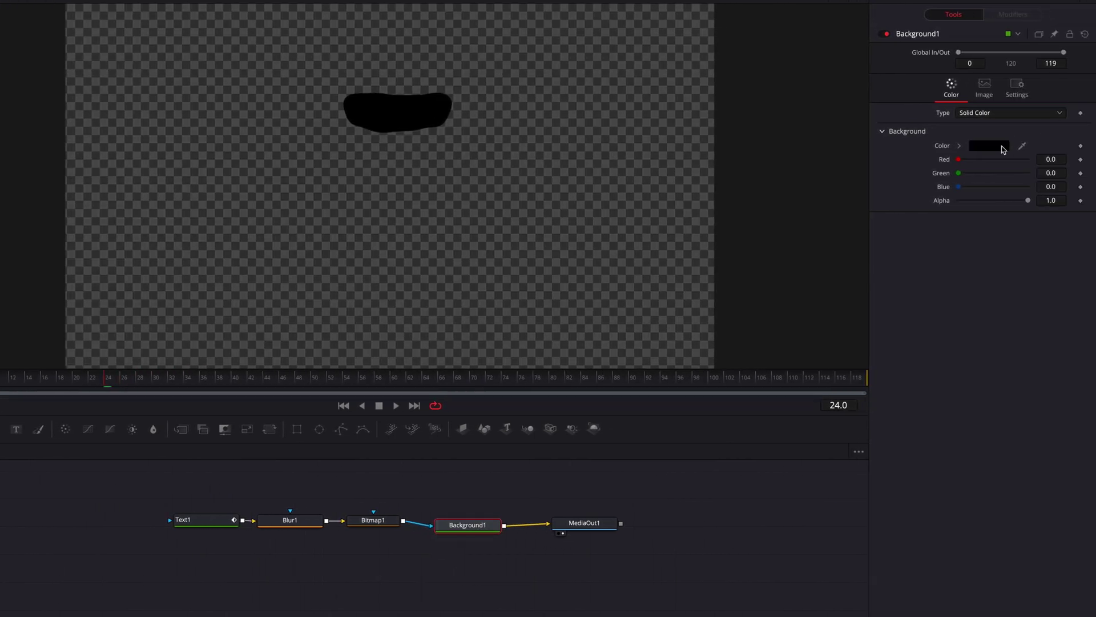
pyautogui.click(960, 146)
pyautogui.click(1056, 165)
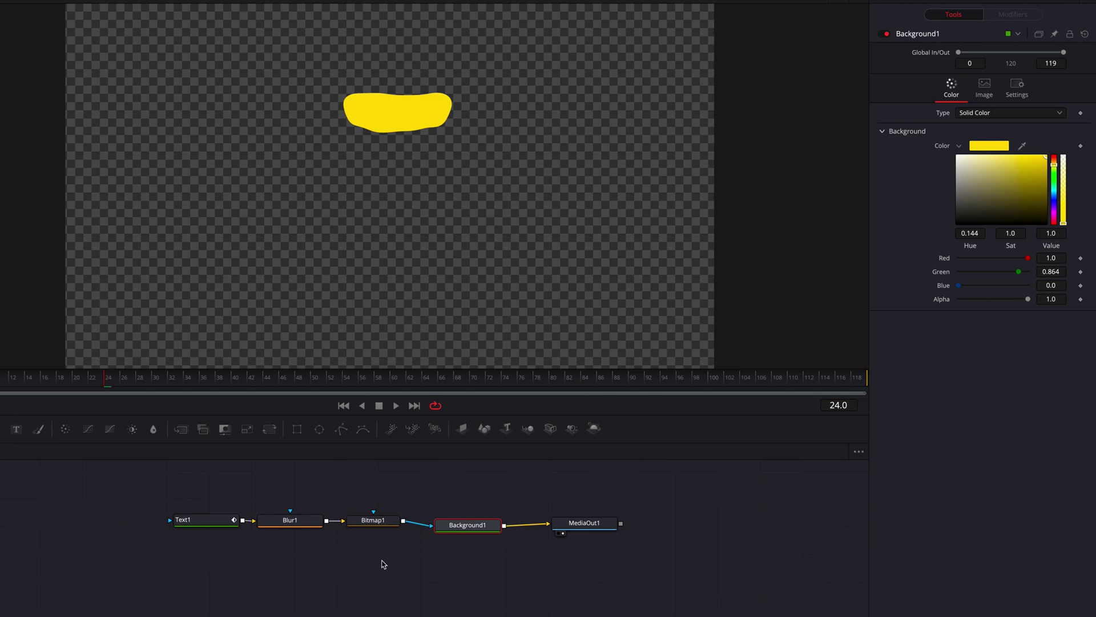
pyautogui.click(298, 527)
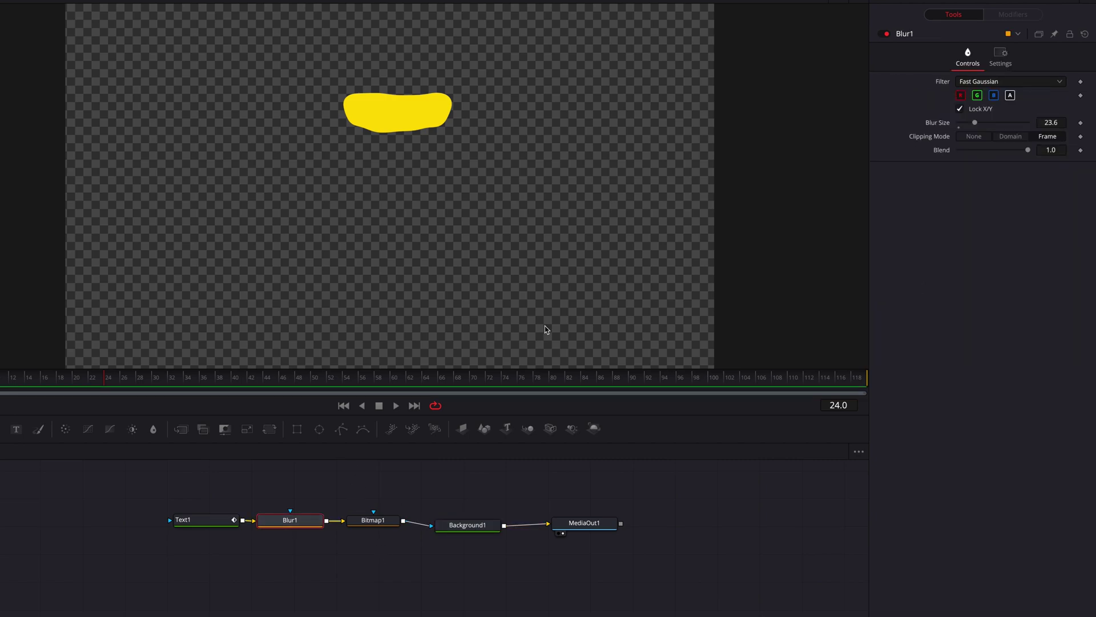
# - Keyframe Blur1's Blur Size at 23.6 on frame 48 and 2.4 on frame 60, then preview
pyautogui.moveTo(247, 375); pyautogui.dragTo(302, 379)
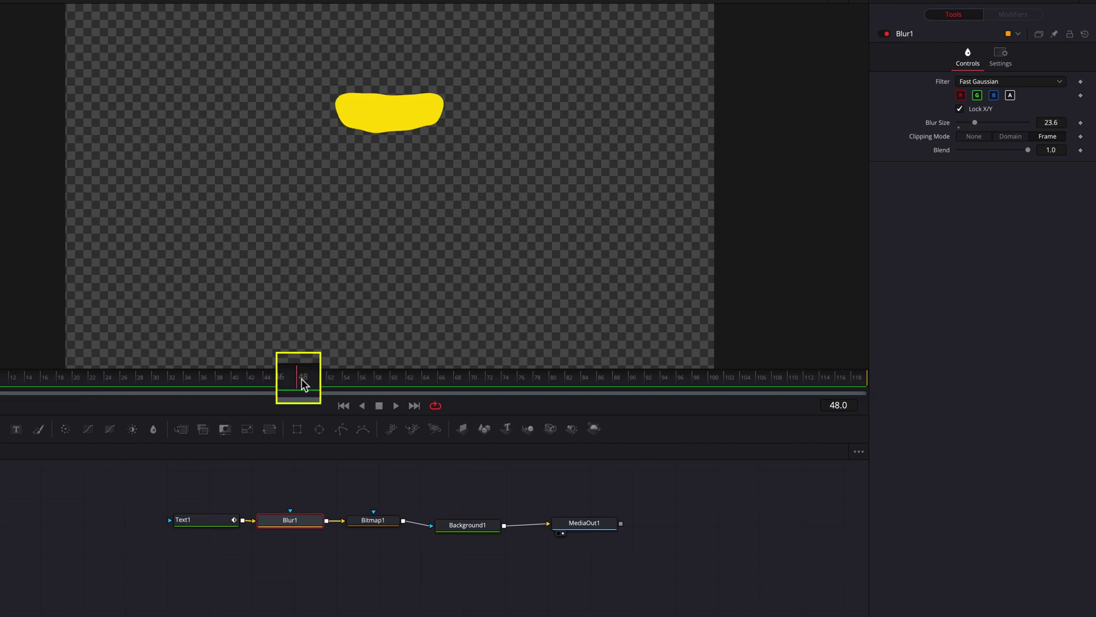
pyautogui.click(1081, 123)
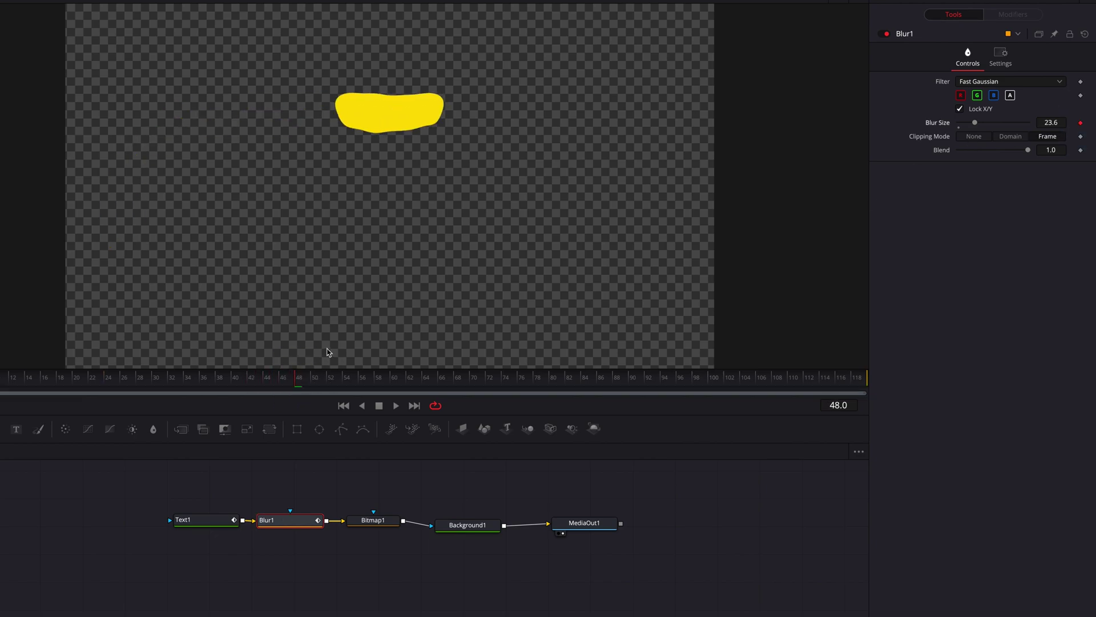
pyautogui.click(397, 380)
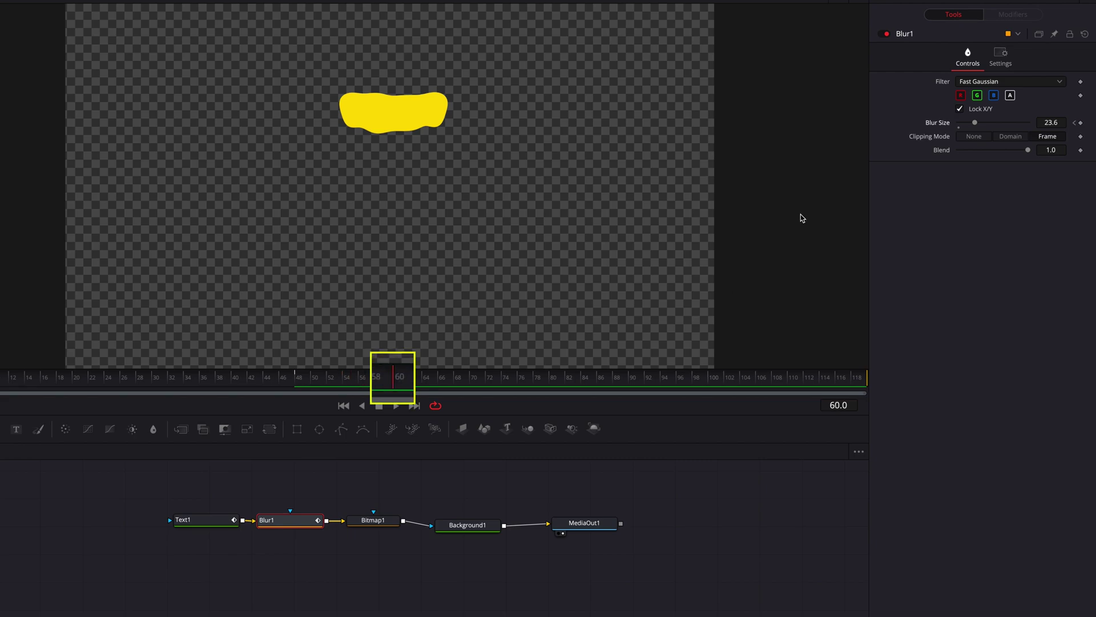
pyautogui.moveTo(975, 122); pyautogui.dragTo(960, 122)
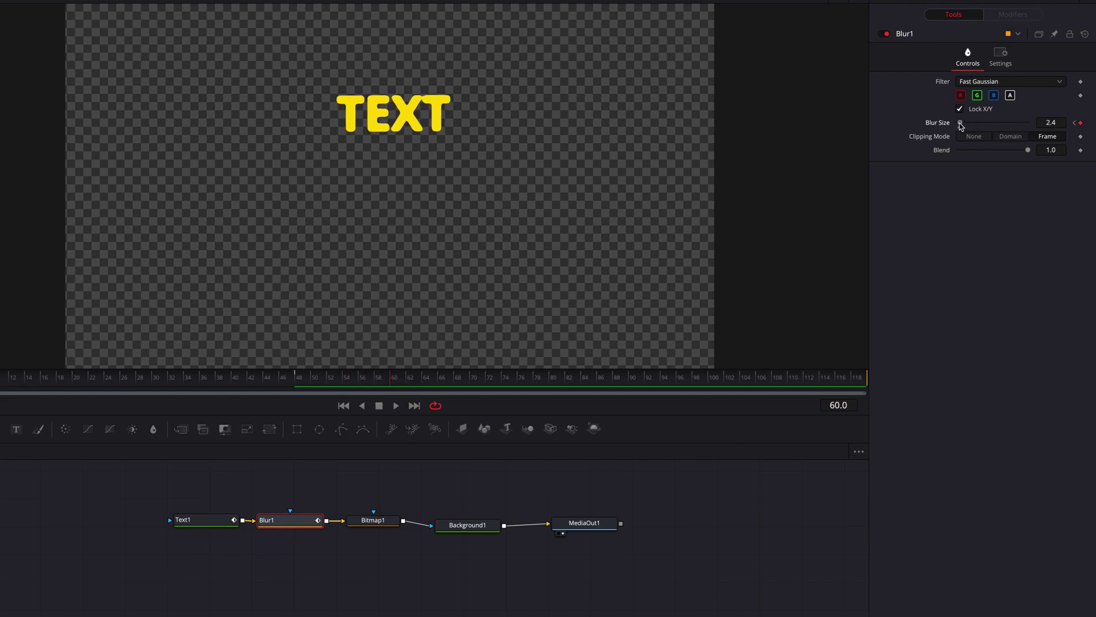
pyautogui.moveTo(340, 383); pyautogui.dragTo(112, 382)
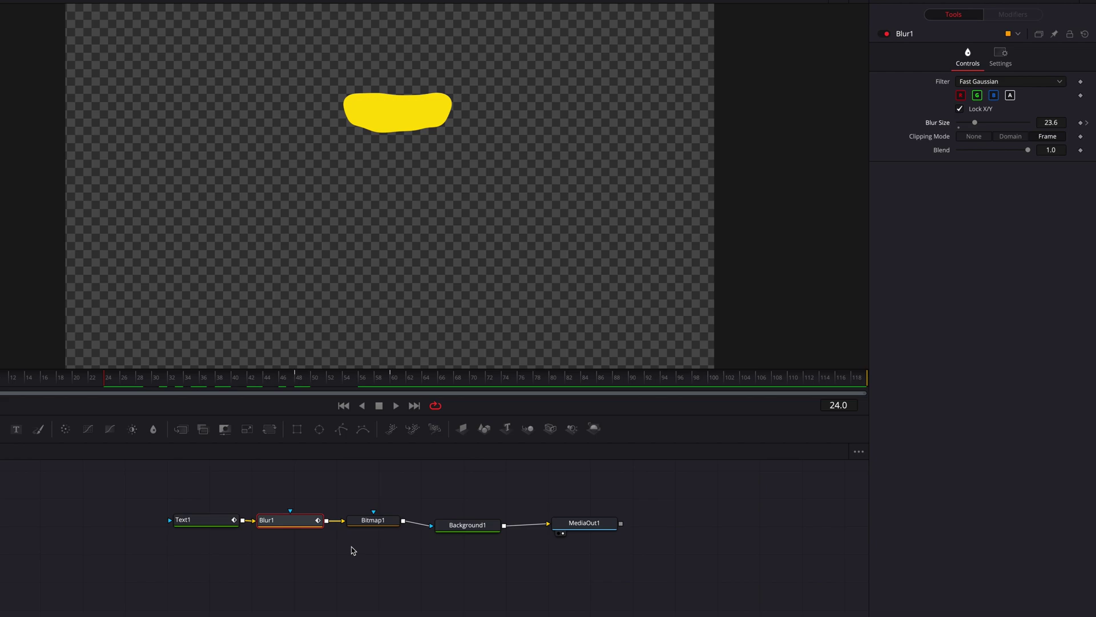
pyautogui.moveTo(224, 521); pyautogui.dragTo(214, 520)
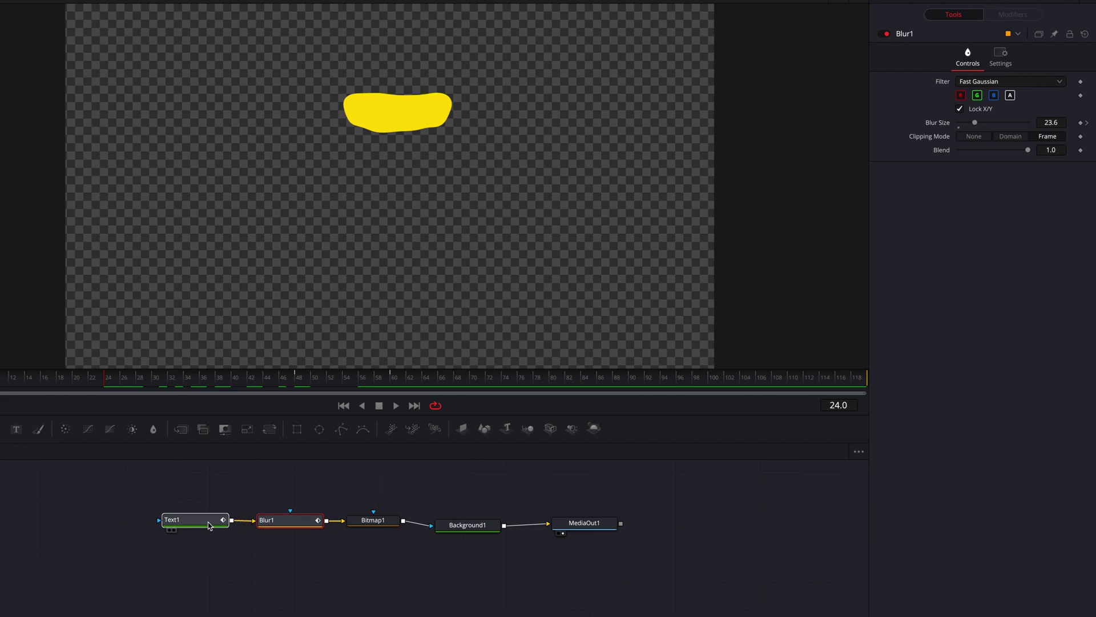
# - Keyframe Text1's Size Y at 0.617 on frame 46 and 1.0 on frame 48, then preview
pyautogui.click(969, 93)
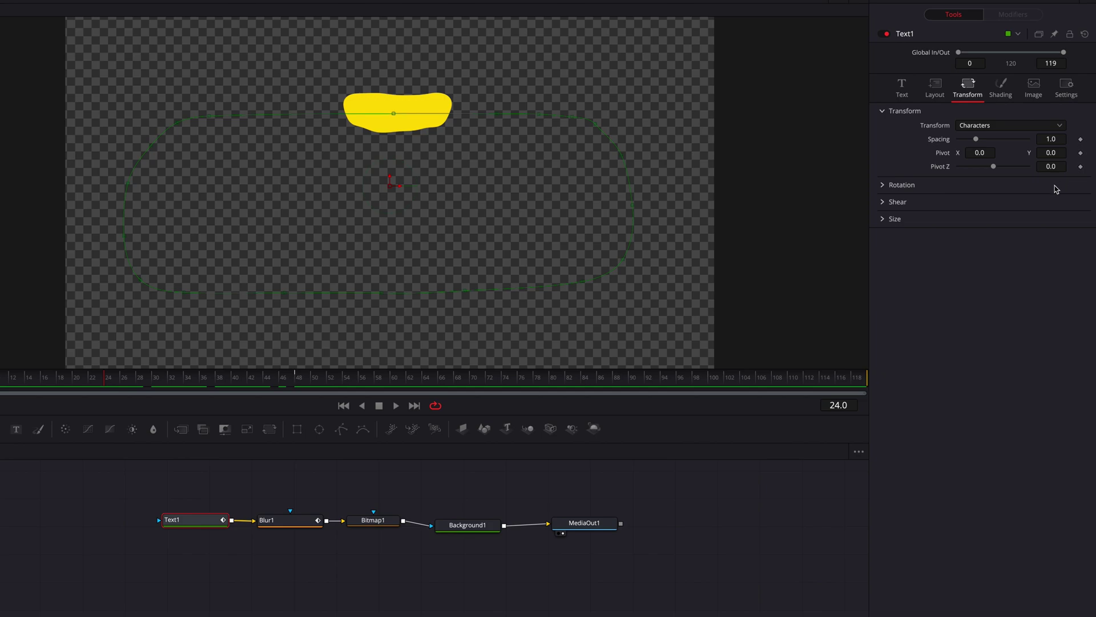
pyautogui.click(883, 219)
pyautogui.moveTo(1058, 245); pyautogui.dragTo(1020, 245)
pyautogui.moveTo(140, 383); pyautogui.dragTo(285, 386)
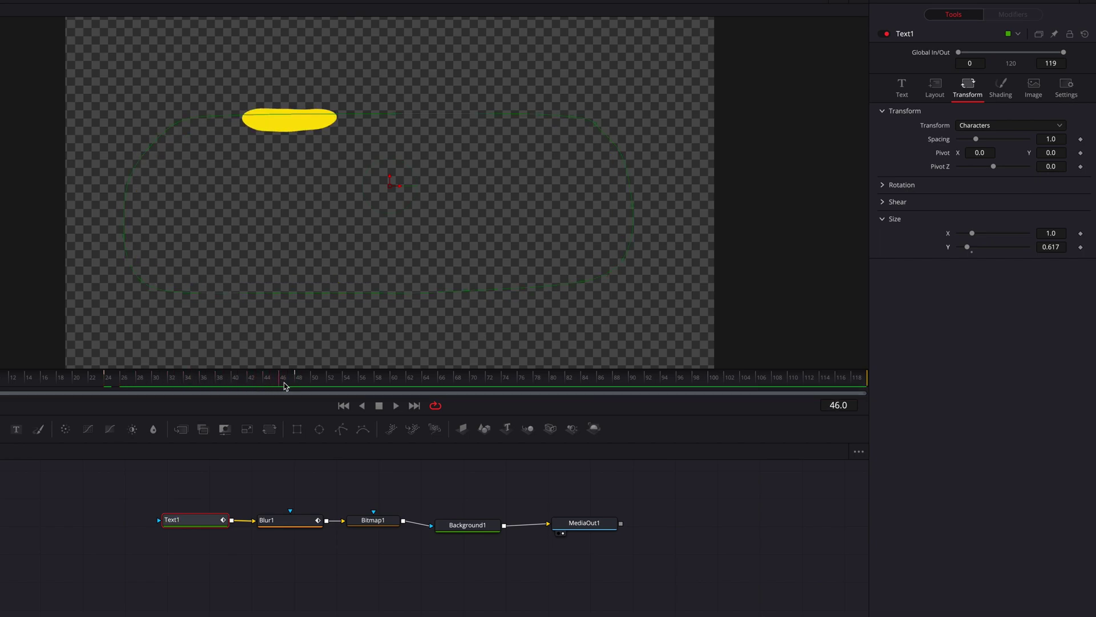
pyautogui.click(1080, 248)
pyautogui.moveTo(294, 376); pyautogui.dragTo(307, 375)
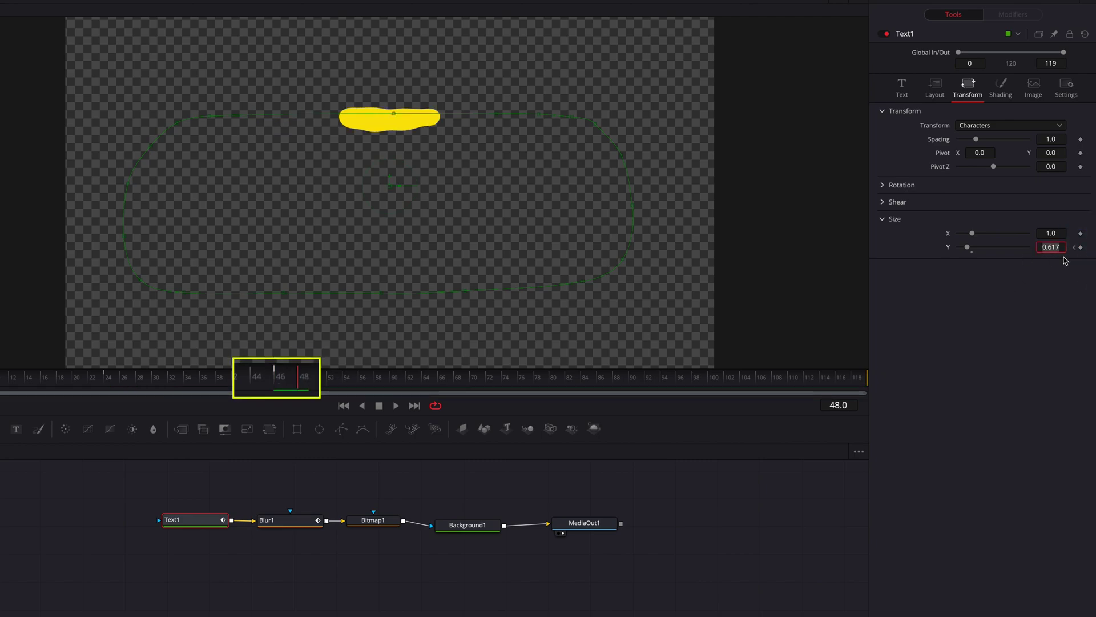
pyautogui.write('1')
pyautogui.press('Return')
pyautogui.moveTo(310, 389); pyautogui.dragTo(108, 377)
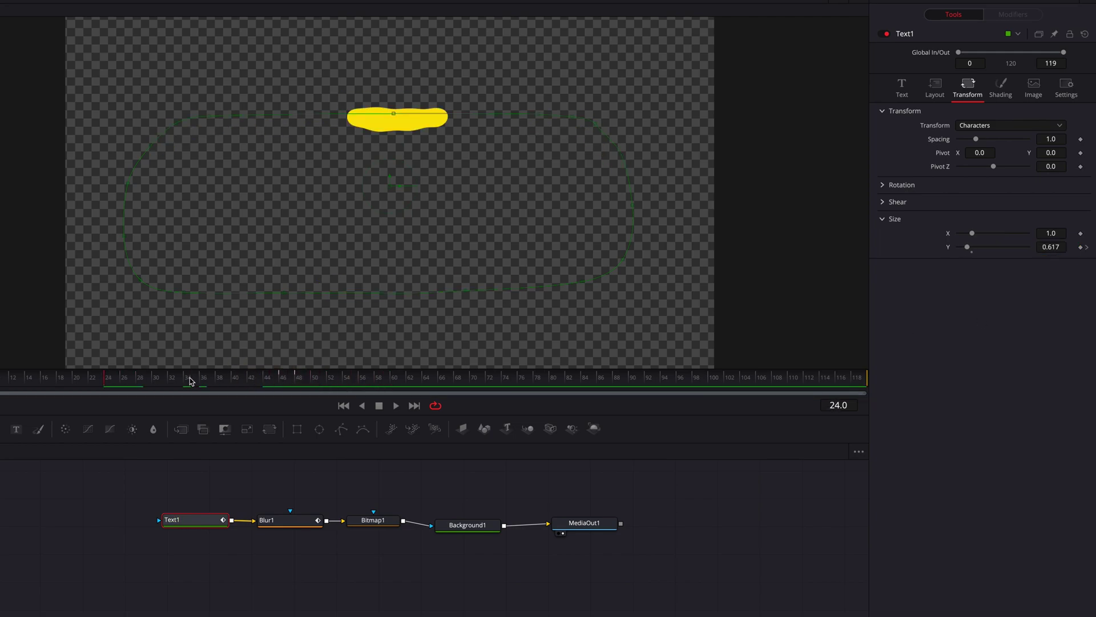
pyautogui.click(902, 87)
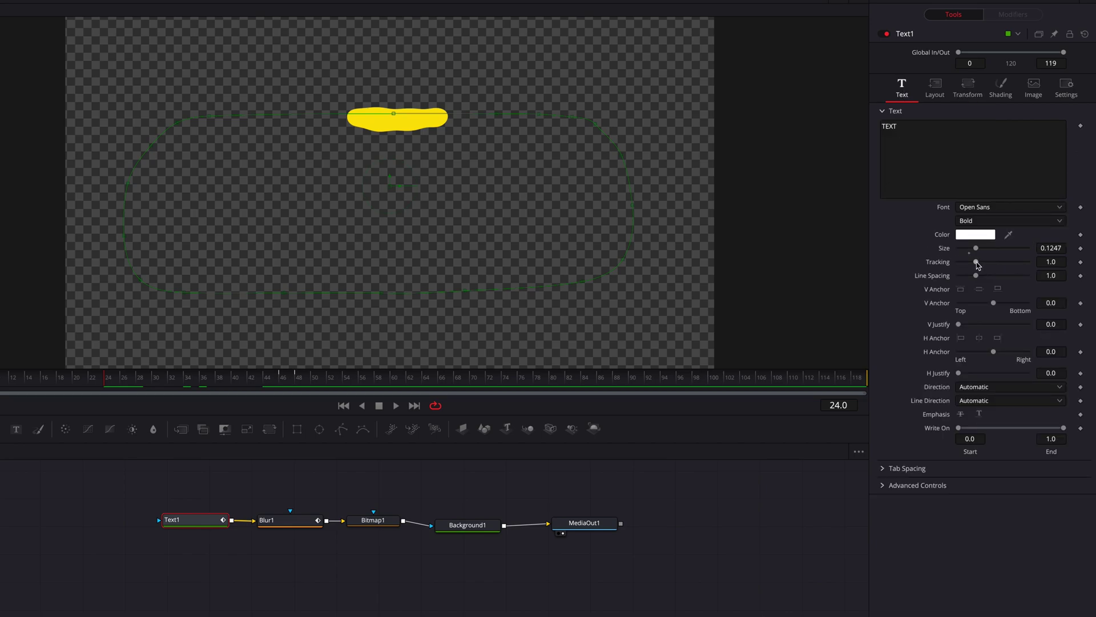
# - Keyframe Text1's Tracking at 0.631 on frame 24 to form a round yellow ball
pyautogui.moveTo(976, 263); pyautogui.dragTo(978, 266)
pyautogui.hotkey('ctrl', 'z')
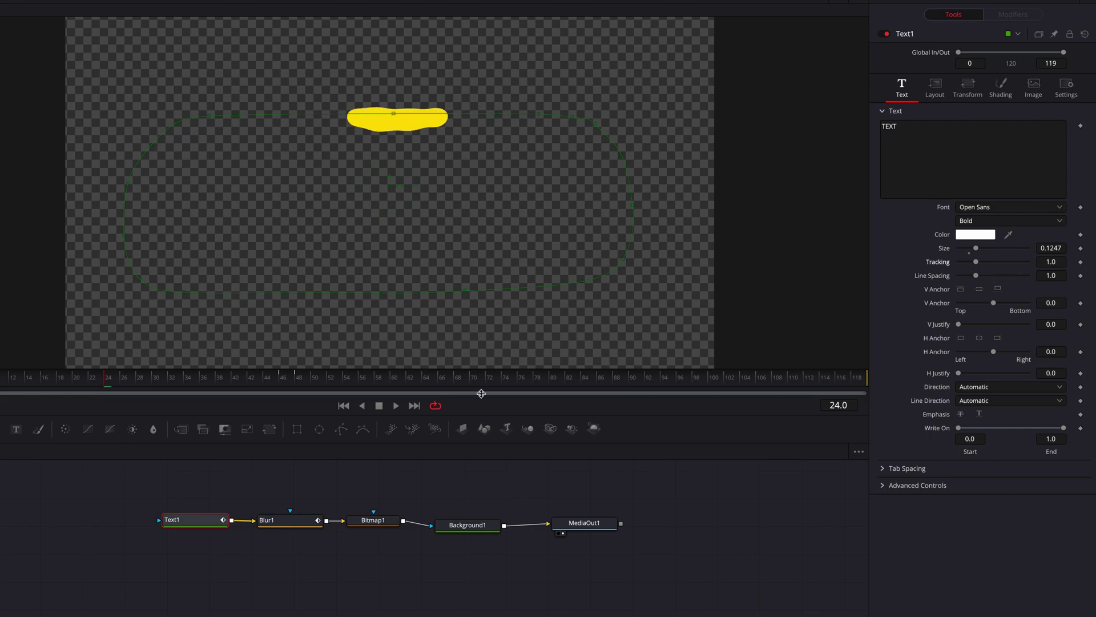
pyautogui.click(1080, 262)
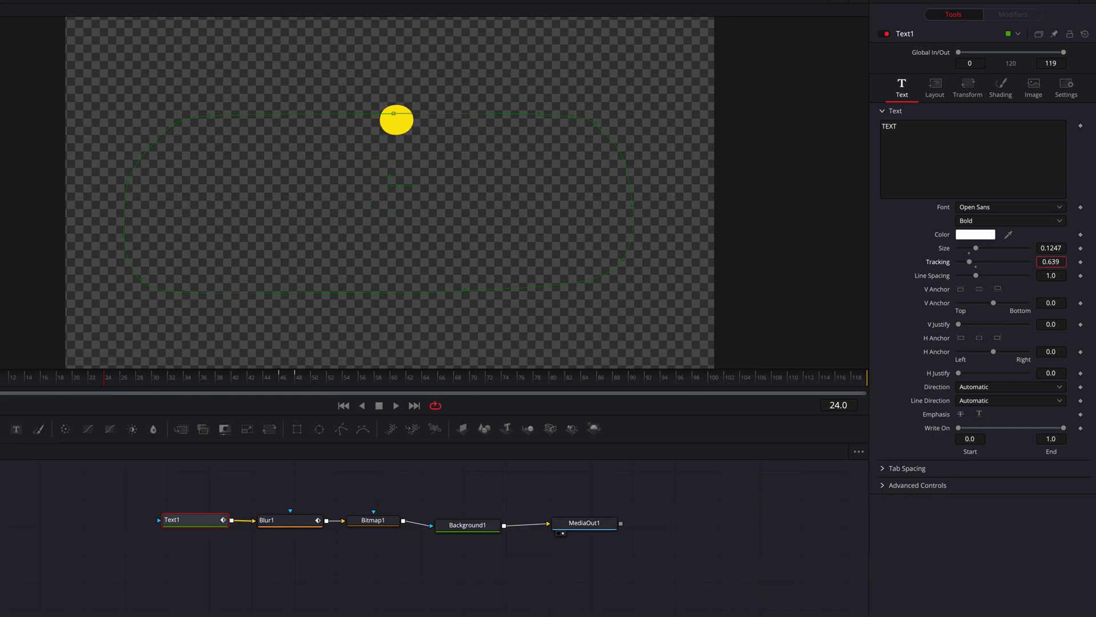
pyautogui.click(1081, 263)
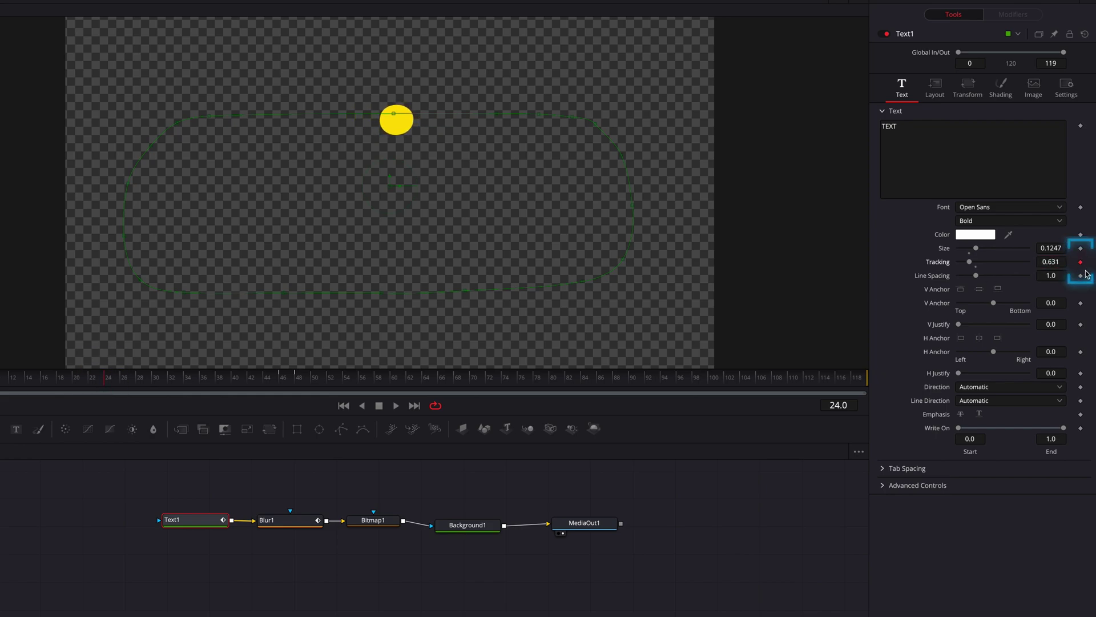
pyautogui.moveTo(122, 380); pyautogui.dragTo(156, 379)
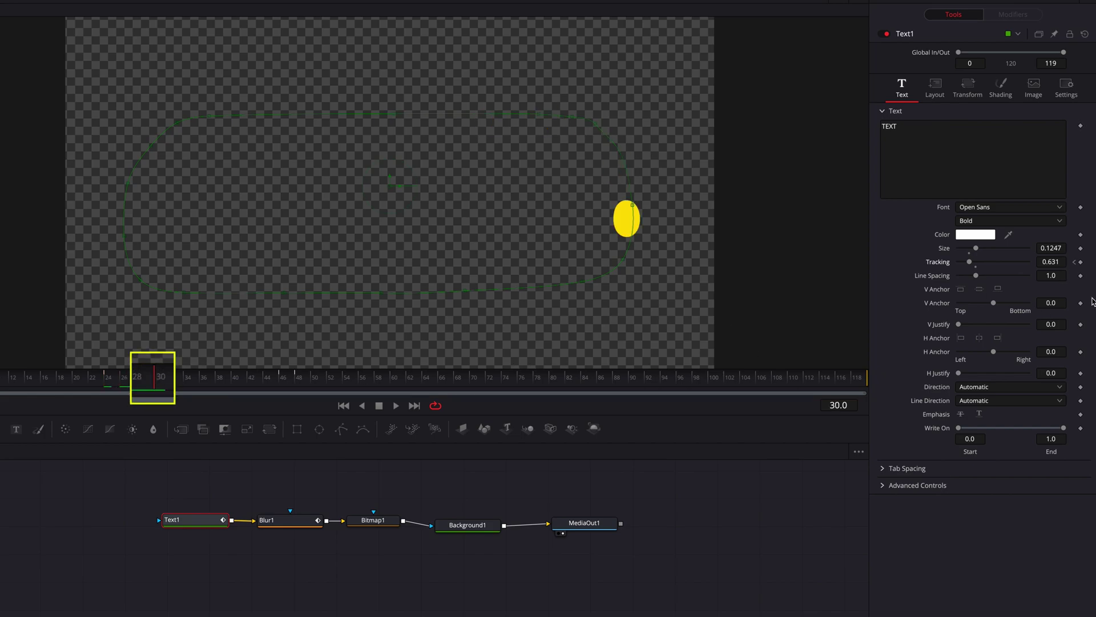
pyautogui.moveTo(1050, 261); pyautogui.dragTo(1075, 261)
# - Keyframe Tracking at 1.08 on frame 45 and 1.0 on frame 48, then preview
pyautogui.moveTo(188, 382); pyautogui.dragTo(274, 382)
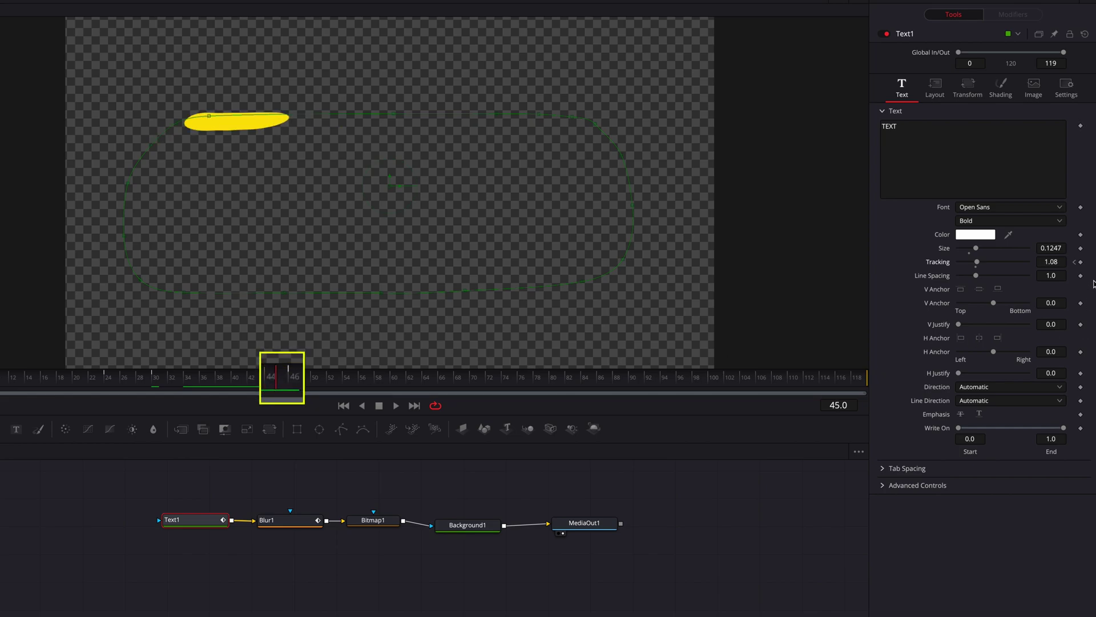
pyautogui.click(1081, 262)
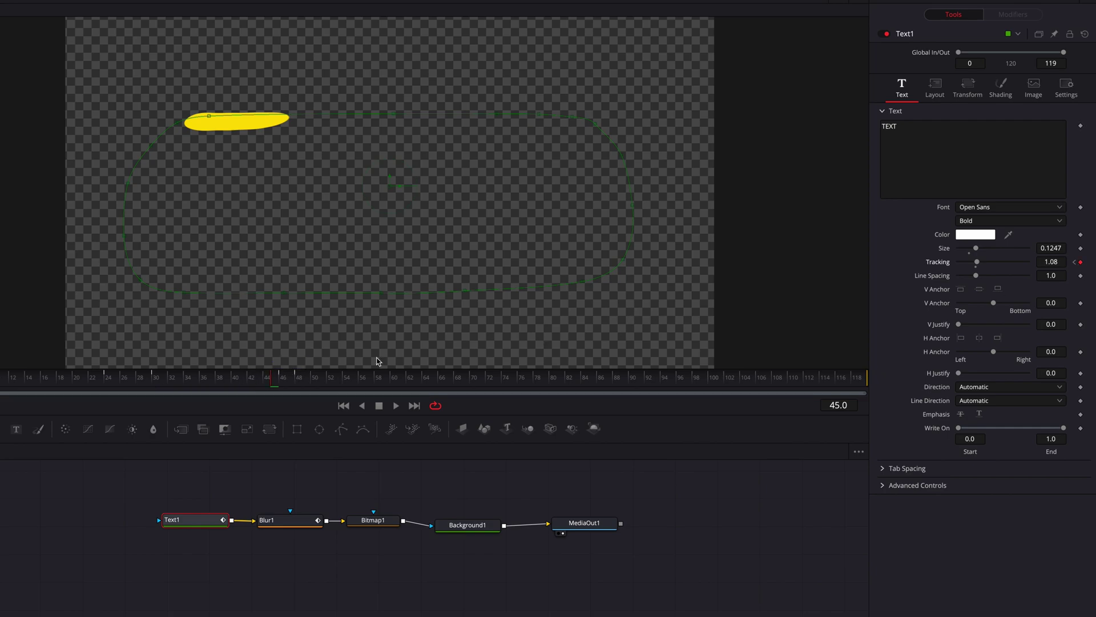
pyautogui.moveTo(276, 379); pyautogui.dragTo(298, 380)
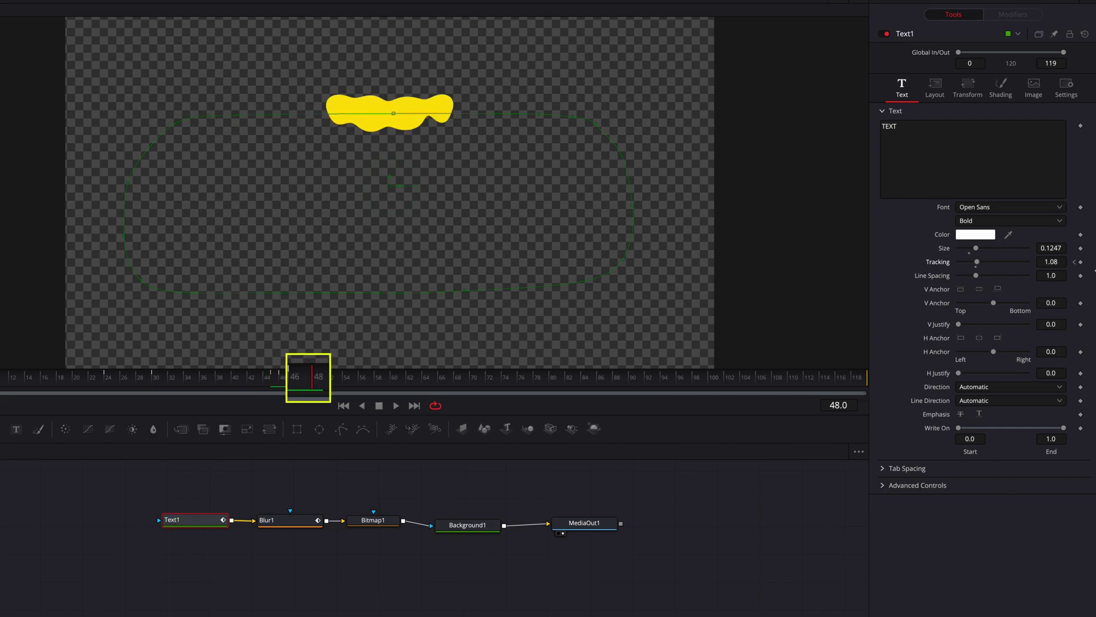
pyautogui.doubleClick(1060, 262)
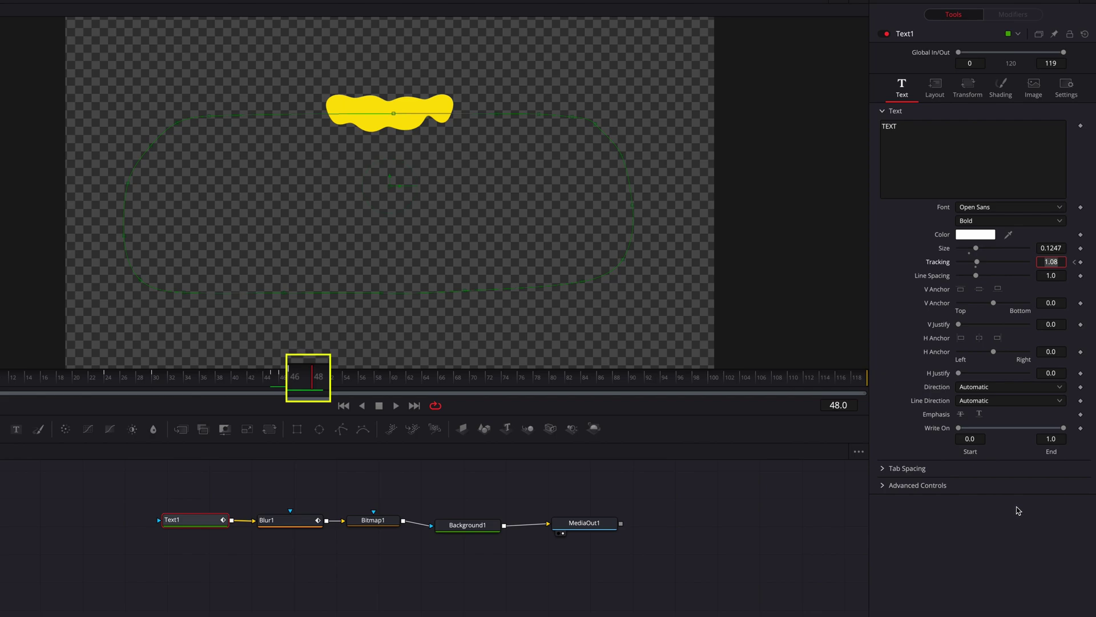
pyautogui.write('1')
pyautogui.press('Return')
pyautogui.moveTo(283, 387); pyautogui.dragTo(108, 382)
# - Preview the animation from frame 24 and spread Background1 and MediaOut1 apart in the node graph
pyautogui.click(359, 588)
pyautogui.press('space')
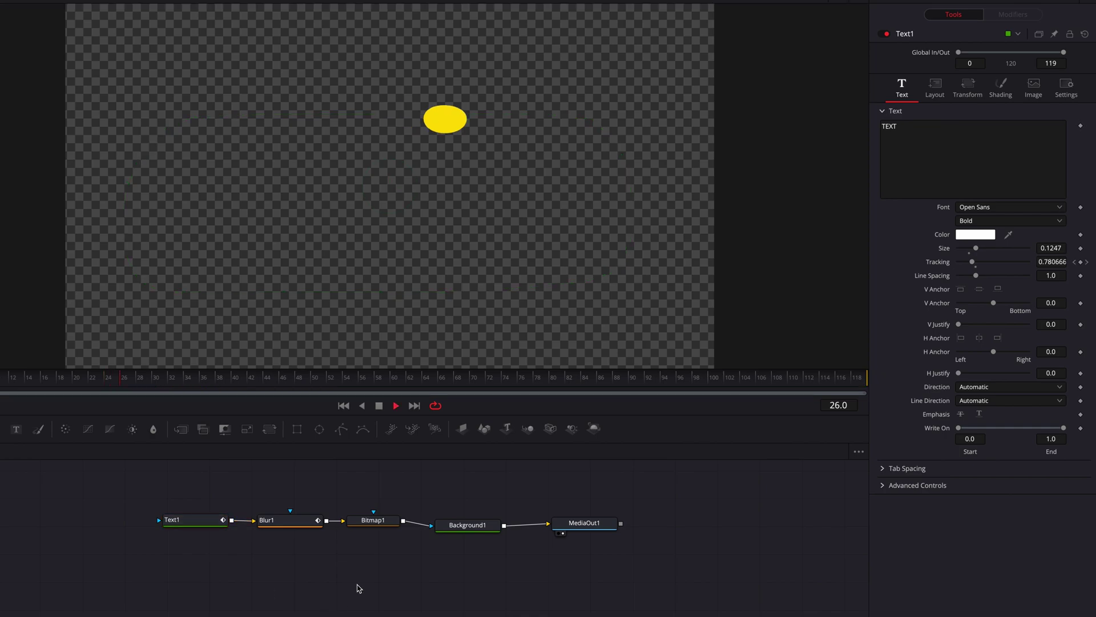
pyautogui.moveTo(163, 384); pyautogui.dragTo(108, 382)
pyautogui.moveTo(467, 525); pyautogui.dragTo(461, 522)
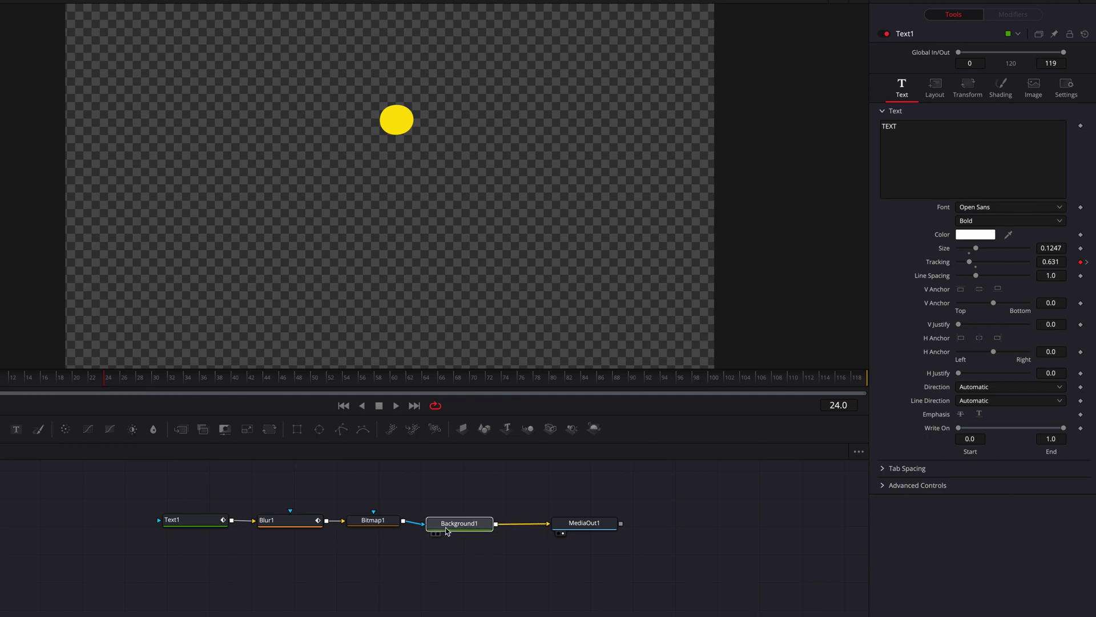
pyautogui.moveTo(584, 522); pyautogui.dragTo(671, 524)
pyautogui.moveTo(161, 380); pyautogui.dragTo(190, 379)
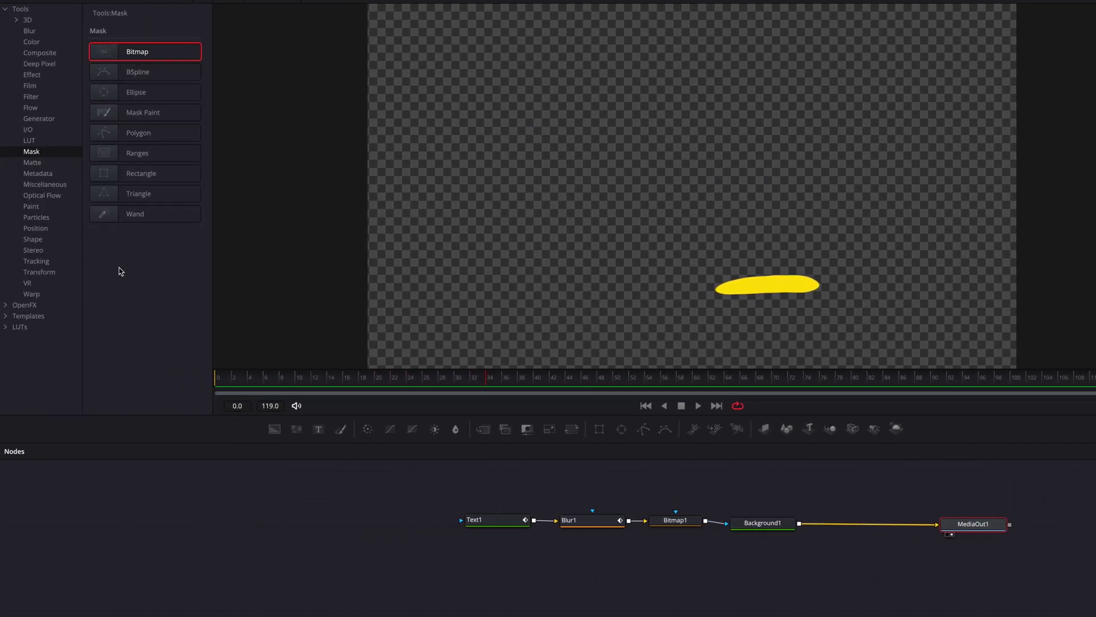
# - Insert Displace after Background1, drive it with FastNoise at Contrast 3.29, and unlock X/Y scale
pyautogui.click(36, 295)
pyautogui.moveTo(139, 113); pyautogui.dragTo(859, 526)
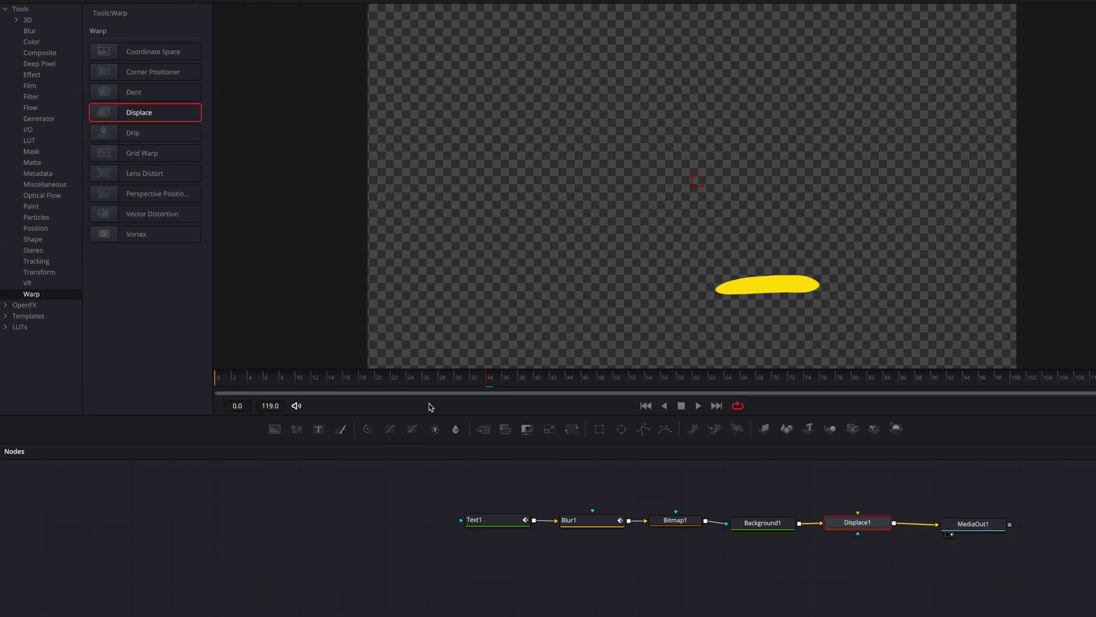
pyautogui.moveTo(297, 428); pyautogui.dragTo(870, 485)
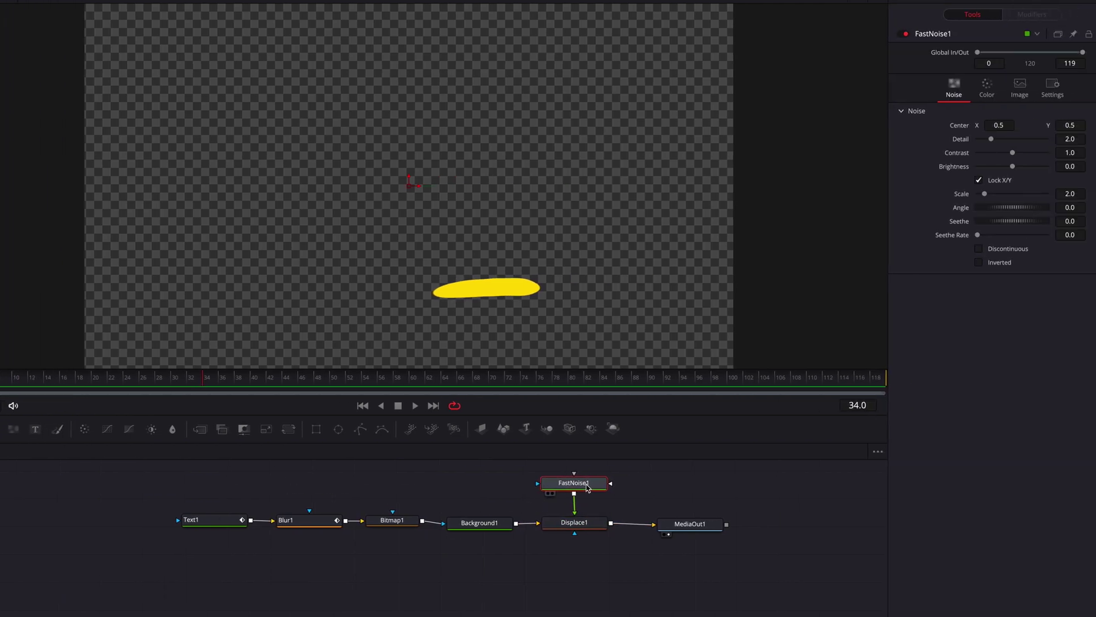
pyautogui.moveTo(1012, 152); pyautogui.dragTo(1005, 212)
pyautogui.click(959, 181)
# - Set Displace1's Refraction Strength to 0.058 and scrub to check the gentler wobble
pyautogui.moveTo(191, 377); pyautogui.dragTo(159, 375)
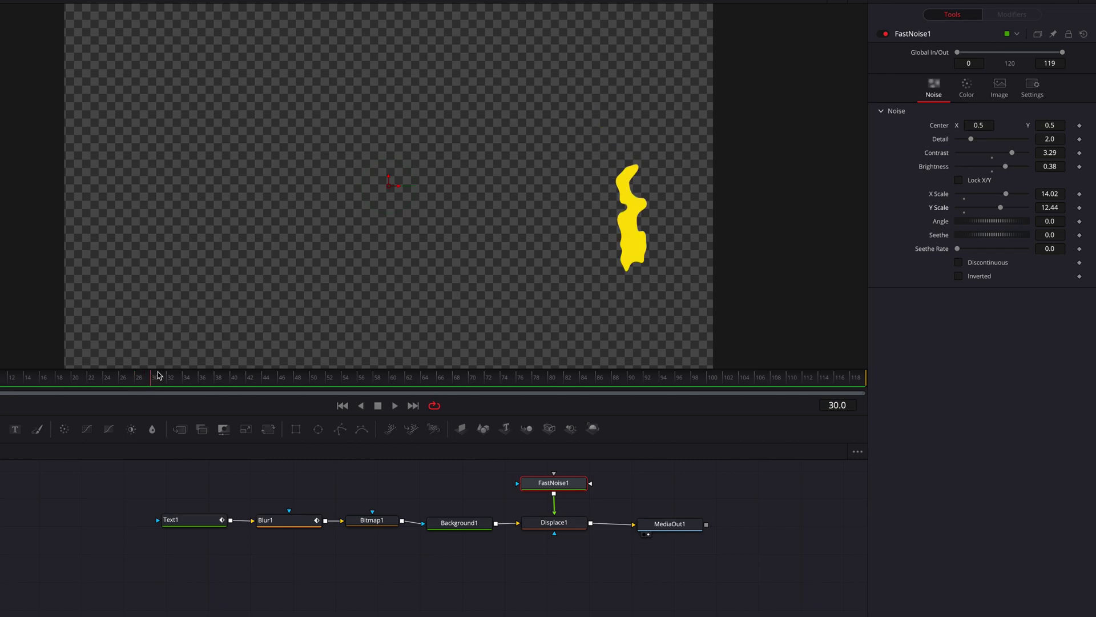
pyautogui.click(566, 524)
pyautogui.moveTo(994, 137); pyautogui.dragTo(996, 136)
pyautogui.moveTo(1049, 137); pyautogui.dragTo(1011, 137)
pyautogui.moveTo(157, 384); pyautogui.dragTo(216, 390)
# - Raise FastNoise1's Seethe and Seethe Rate so the noise evolves over time
pyautogui.click(554, 483)
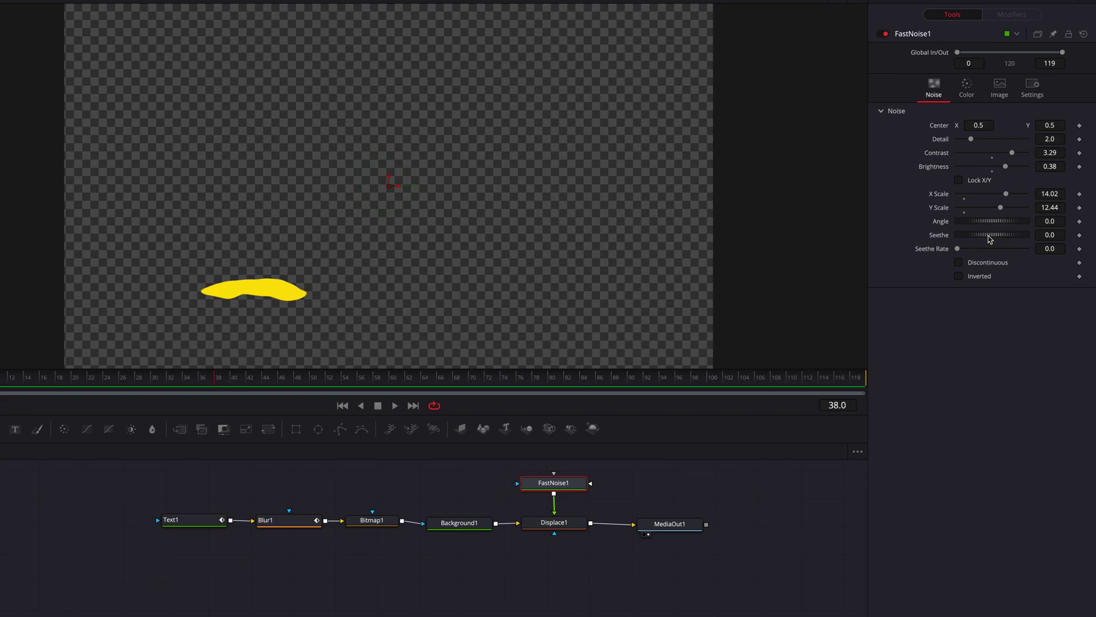
pyautogui.press('1')
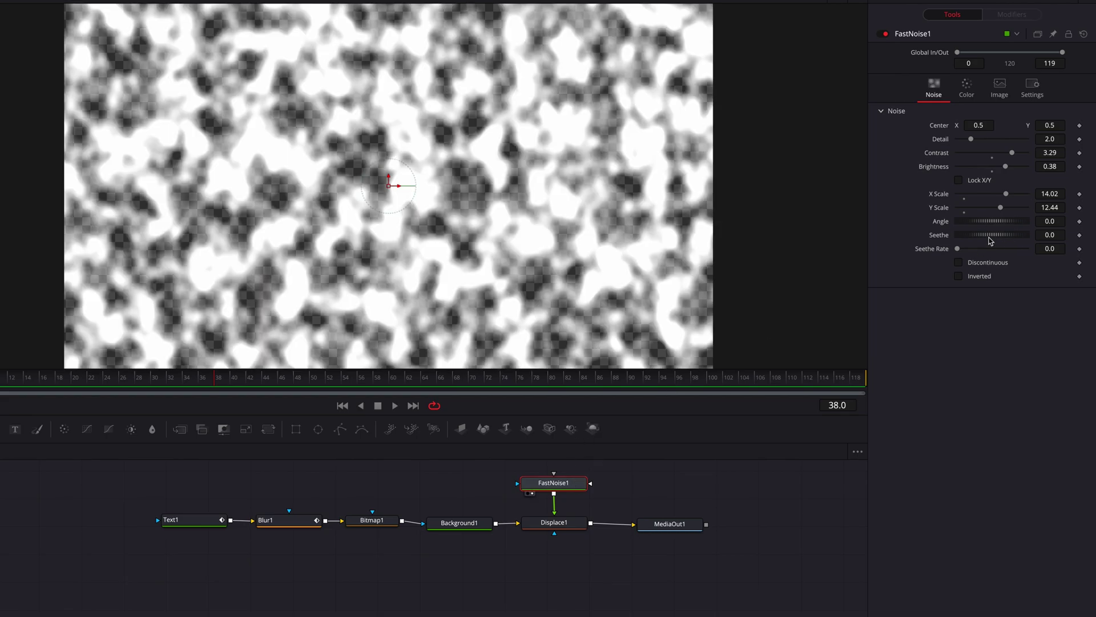
pyautogui.moveTo(992, 234); pyautogui.dragTo(1033, 238)
pyautogui.moveTo(957, 249); pyautogui.dragTo(1009, 254)
pyautogui.click(554, 522)
# - Keyframe Refraction Strength at 0.058 on frame 24 and 0 on frame 23
pyautogui.press('1')
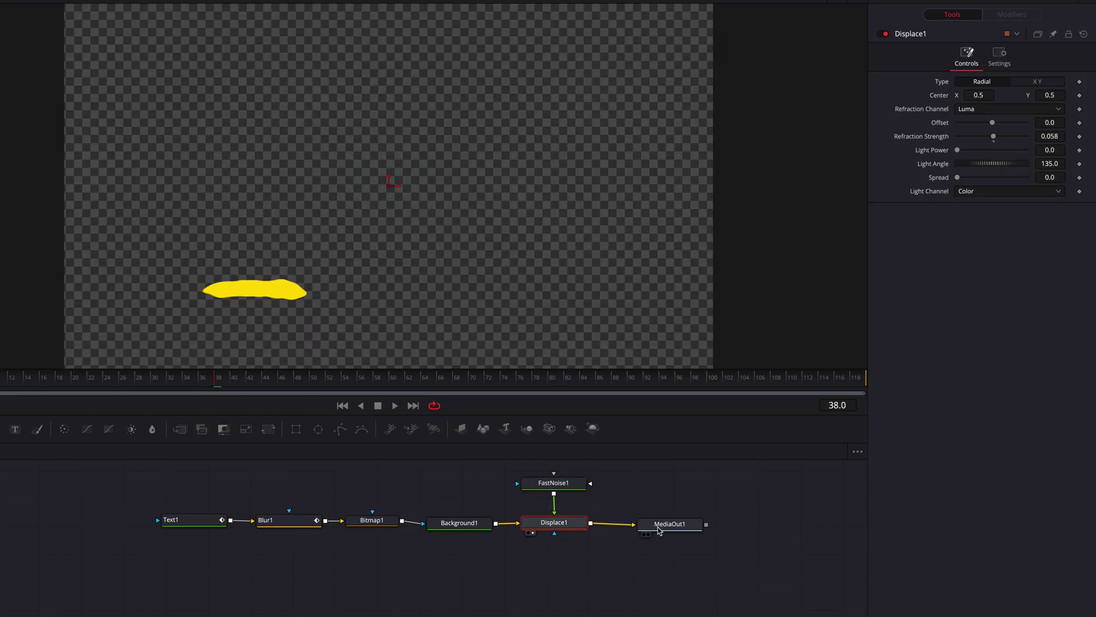
pyautogui.click(660, 528)
pyautogui.moveTo(206, 379); pyautogui.dragTo(110, 378)
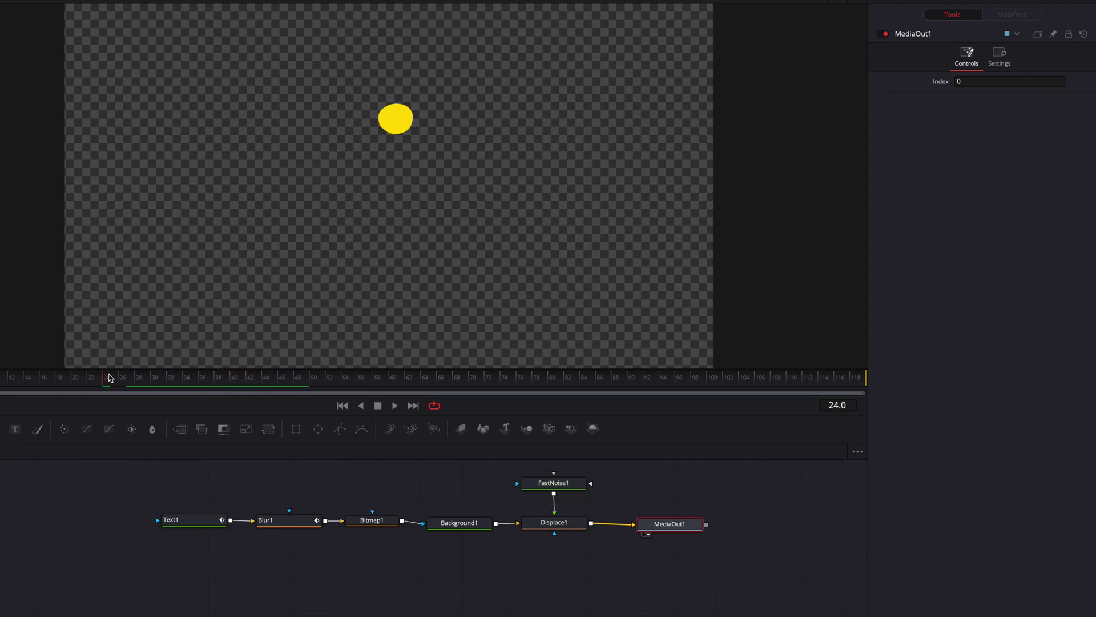
pyautogui.click(580, 523)
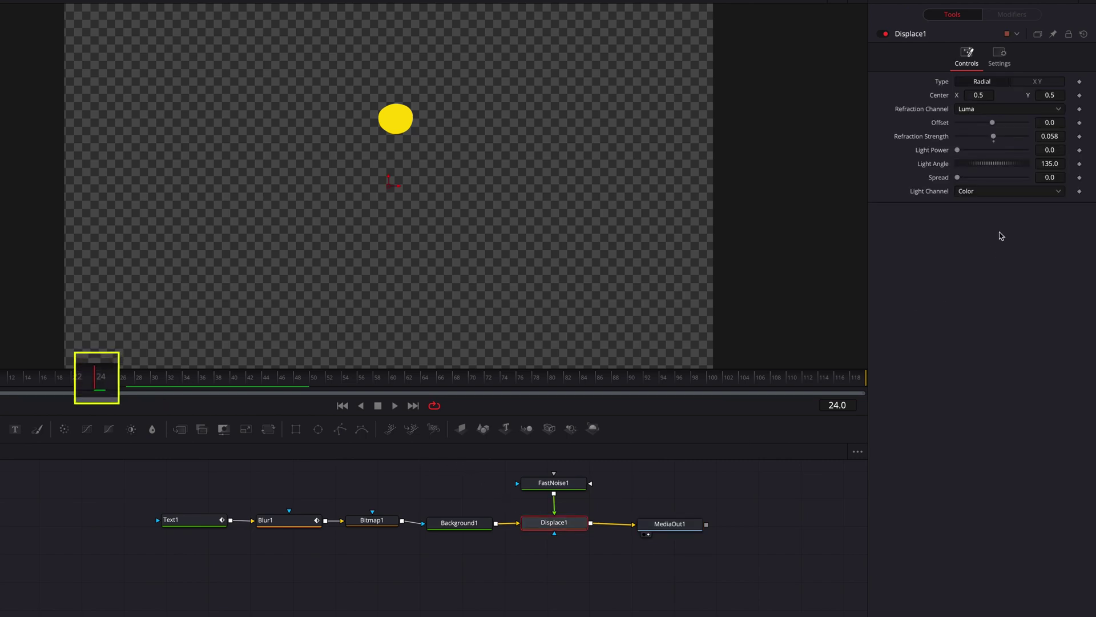
pyautogui.click(1080, 136)
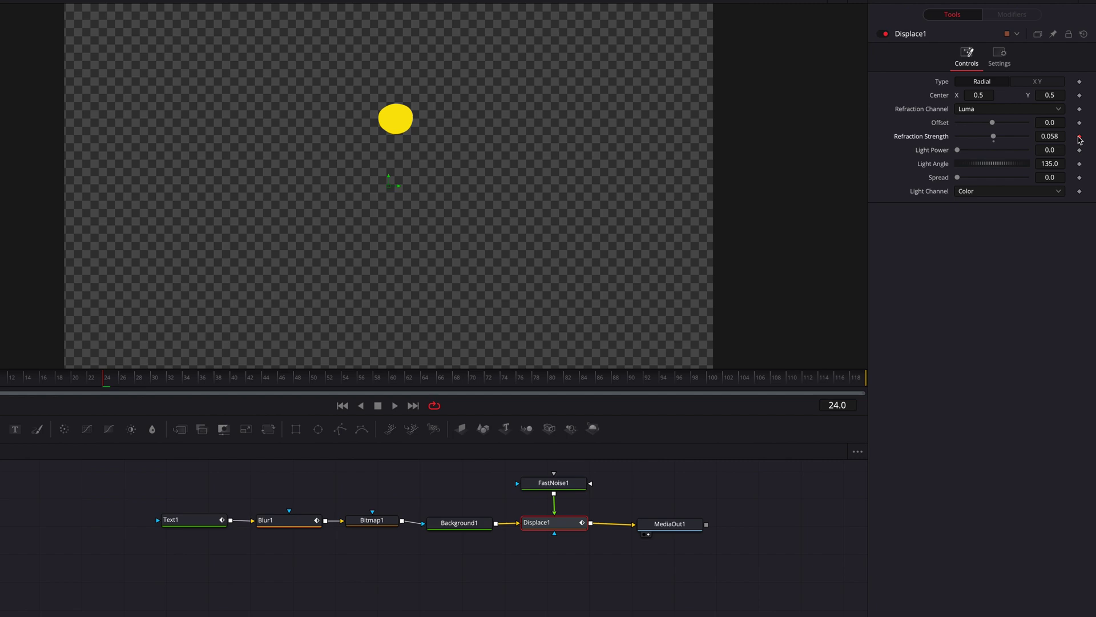
pyautogui.press('Left')
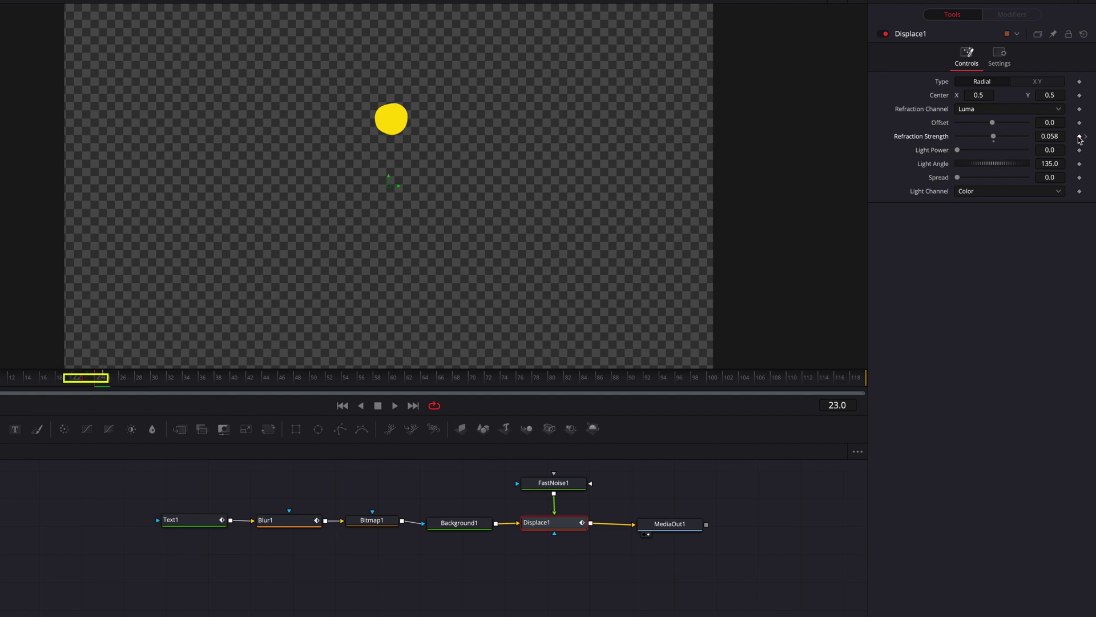
pyautogui.write('0')
pyautogui.press('Return')
# - Keyframe Refraction Strength on frame 48 and set it to 0 on frame 49
pyautogui.moveTo(266, 383); pyautogui.dragTo(295, 384)
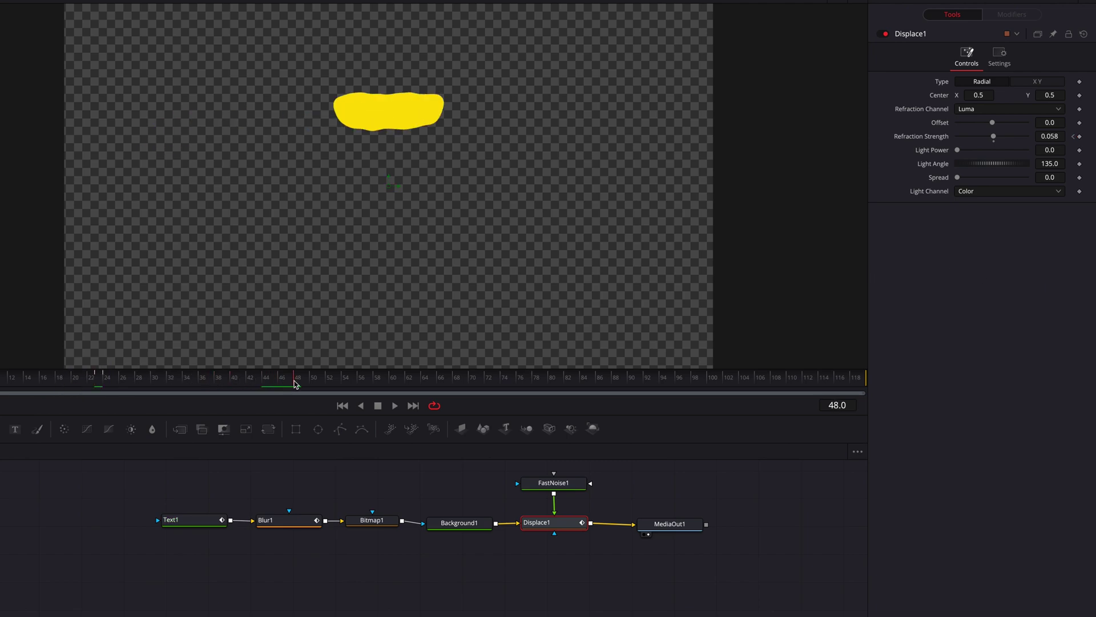
pyautogui.click(1080, 138)
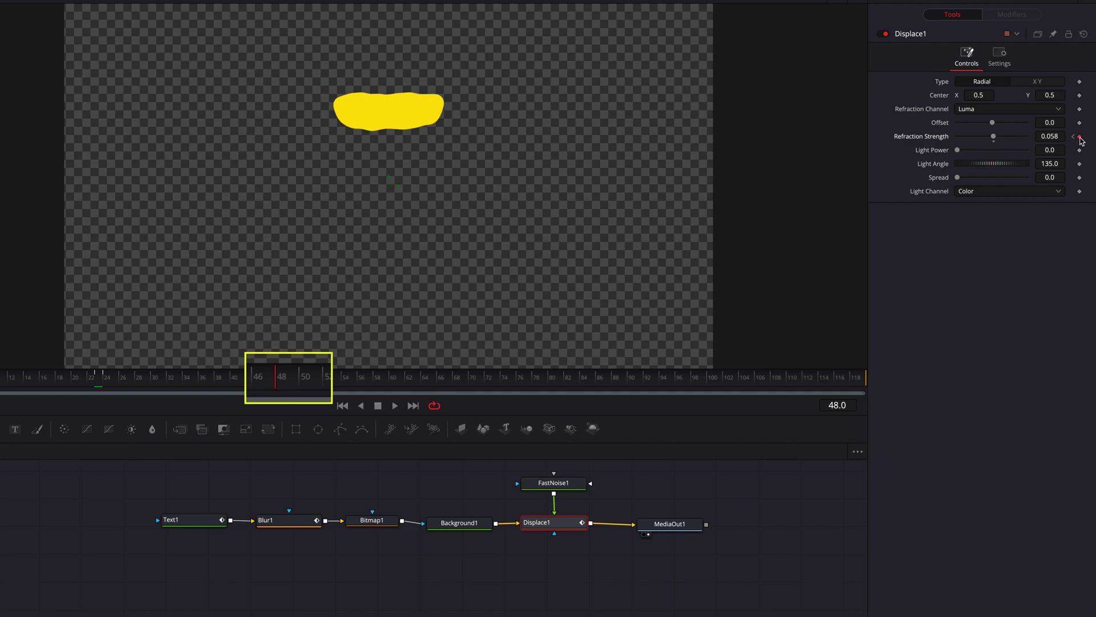
pyautogui.press('Right')
pyautogui.doubleClick(1059, 138)
pyautogui.write('0')
pyautogui.press('Return')
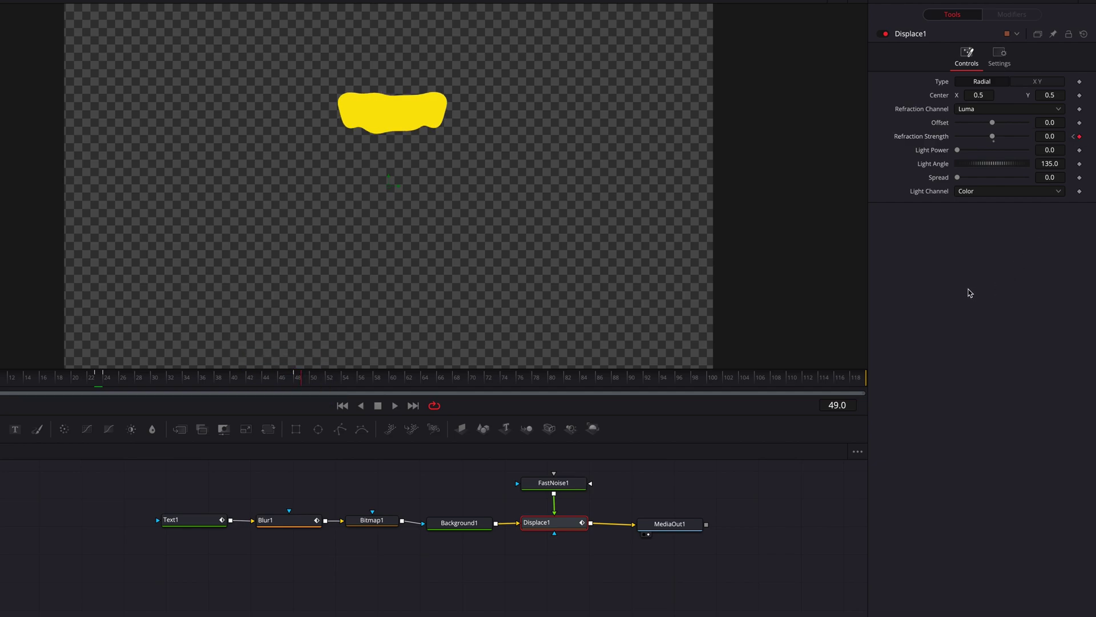
pyautogui.moveTo(82, 379); pyautogui.dragTo(101, 381)
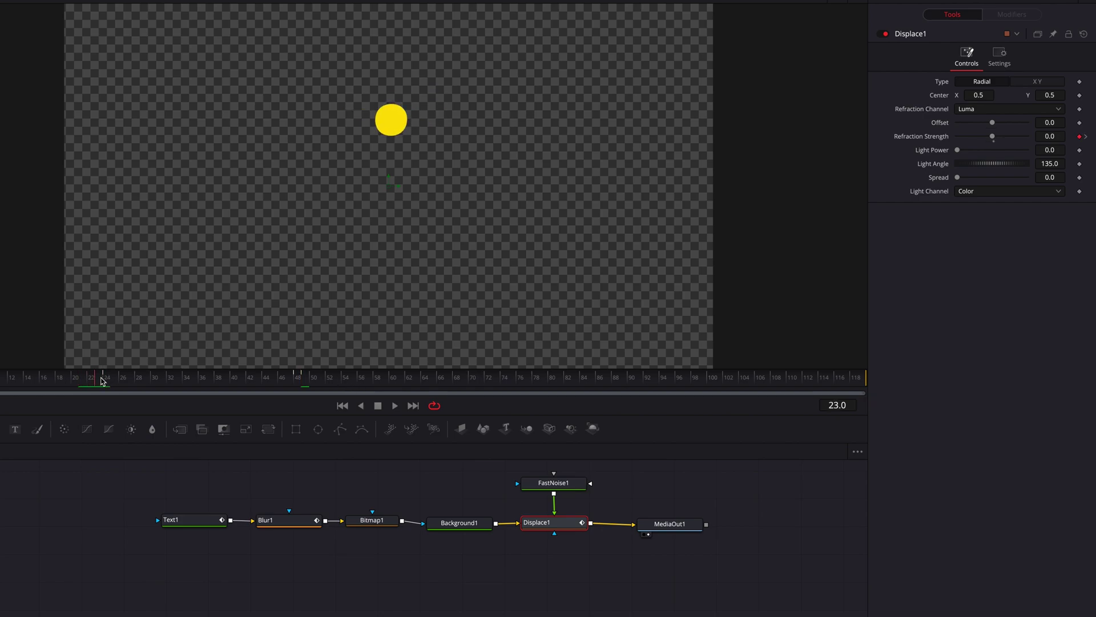
# - Shift MediaOut1 right to make room after Displace1, then select Background1
pyautogui.moveTo(679, 525); pyautogui.dragTo(723, 524)
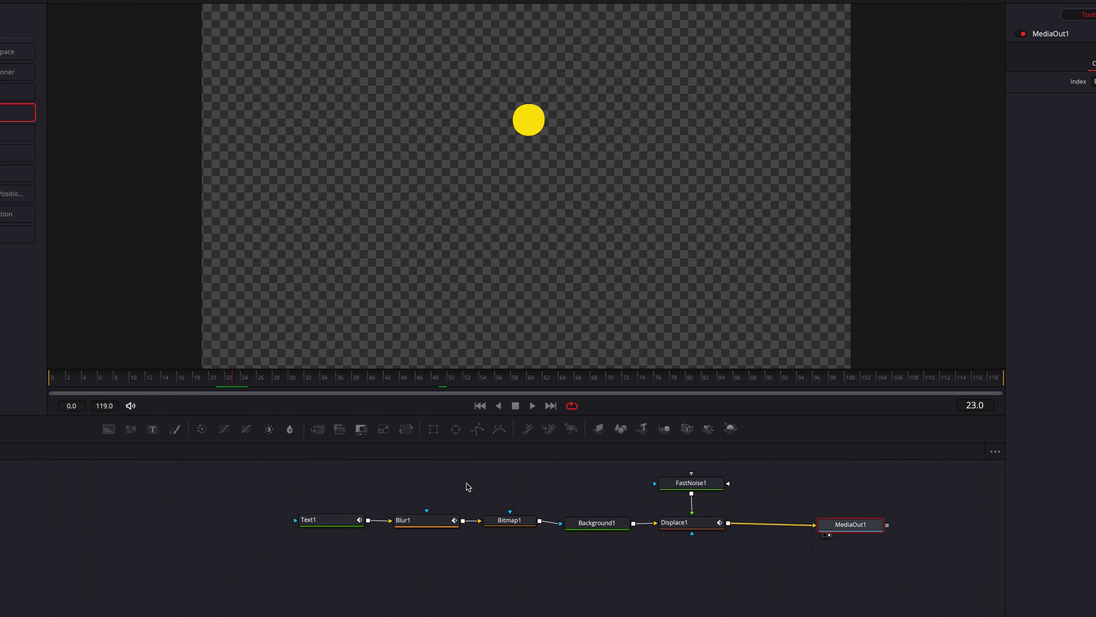
pyautogui.click(612, 528)
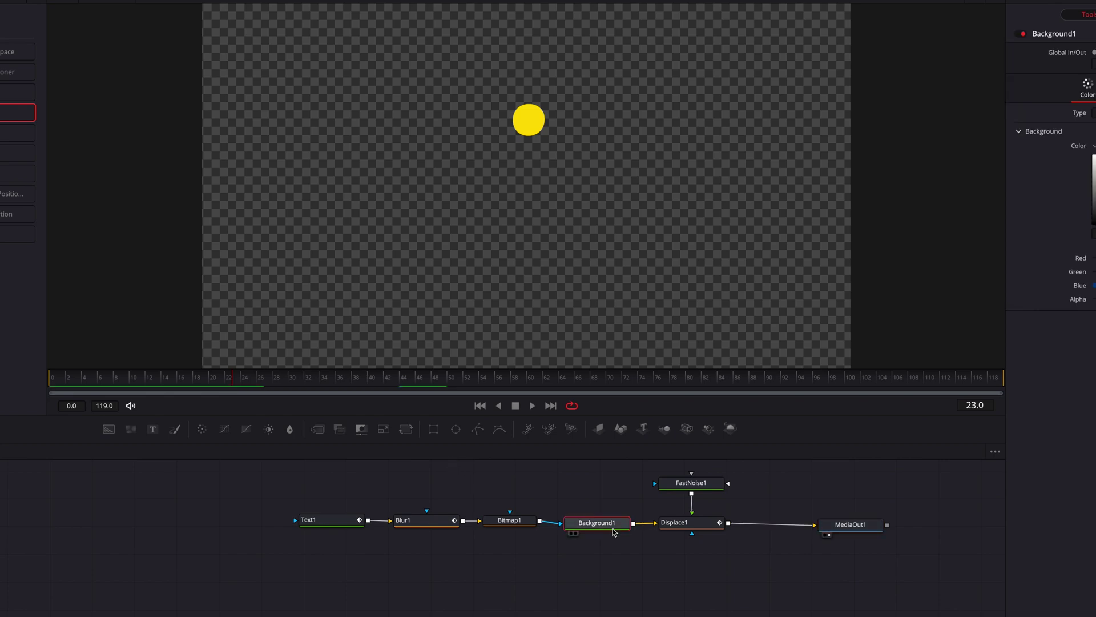
pyautogui.click(703, 576)
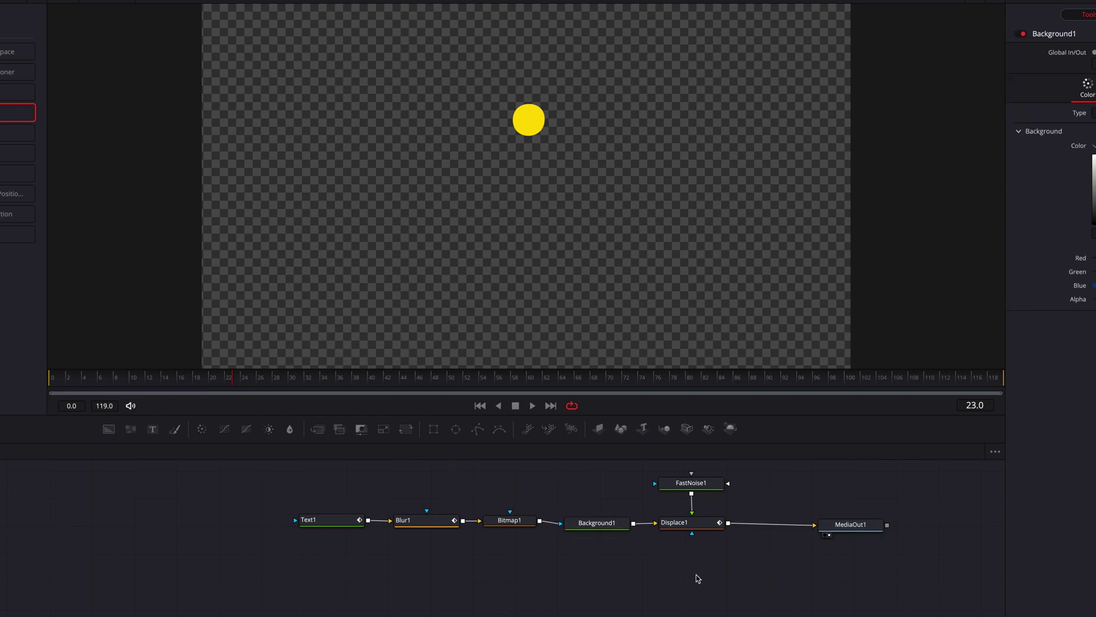
# - Paste a Background1 instance below the chain and mask it with Polygon1 as a 0.25 ellipse
pyautogui.hotkey('ctrl', 'shift', 'v')
pyautogui.moveTo(698, 578); pyautogui.dragTo(726, 523)
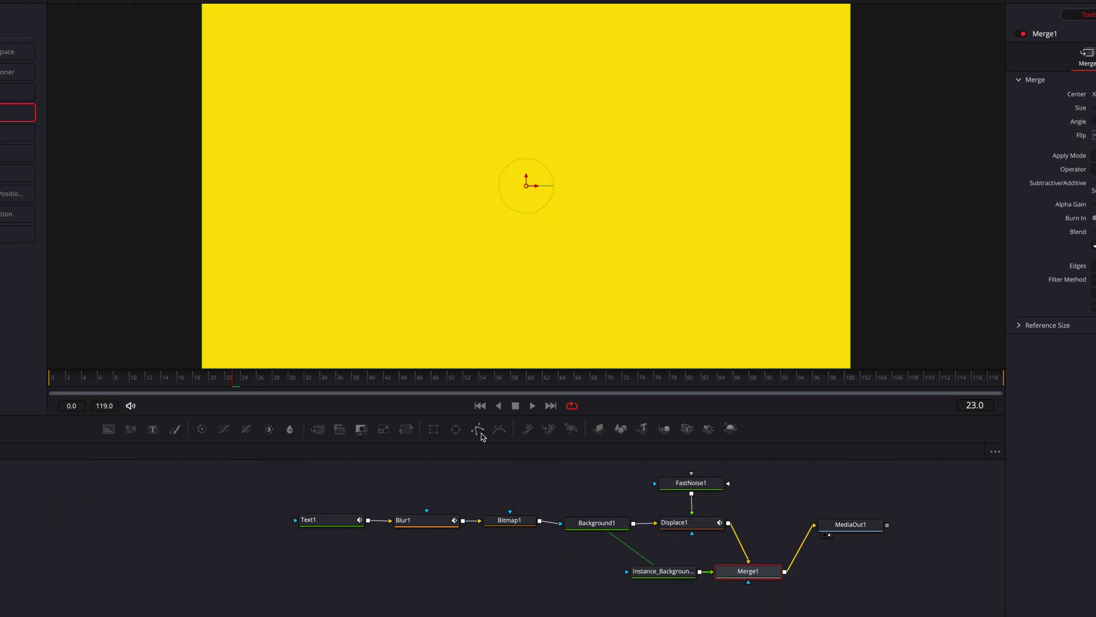
pyautogui.moveTo(479, 454); pyautogui.dragTo(630, 574)
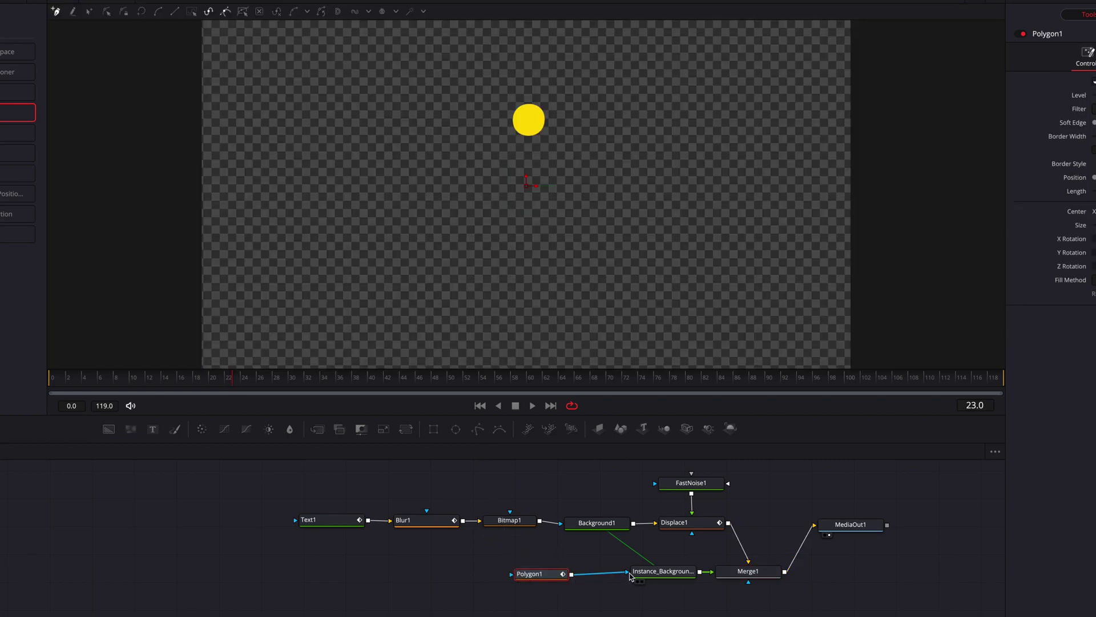
pyautogui.rightClick(469, 126)
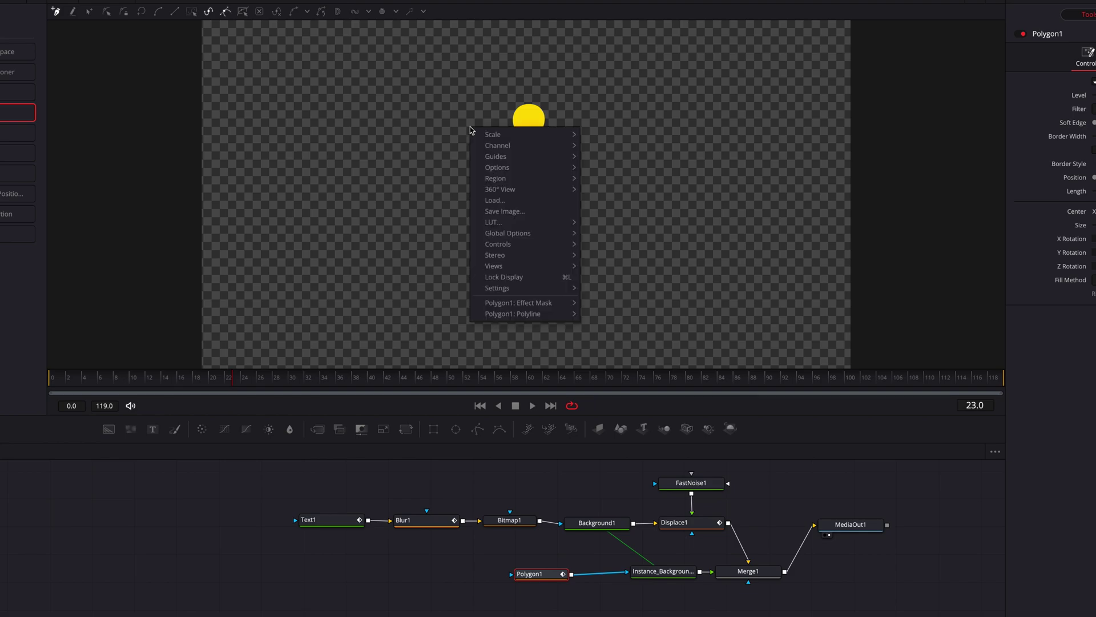
pyautogui.moveTo(563, 314)
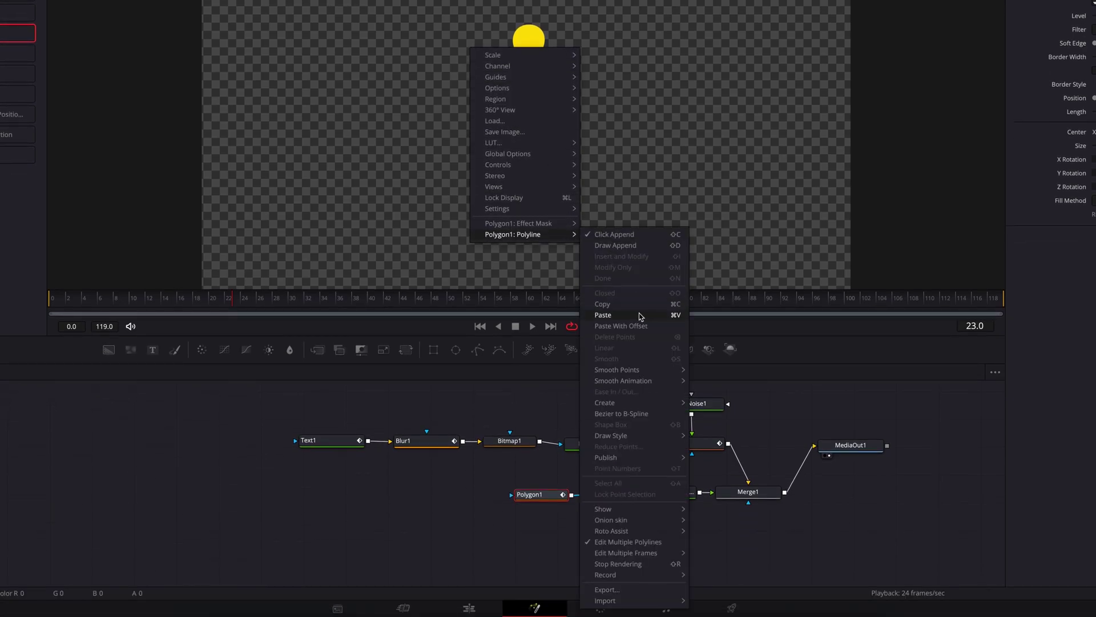
pyautogui.moveTo(654, 404)
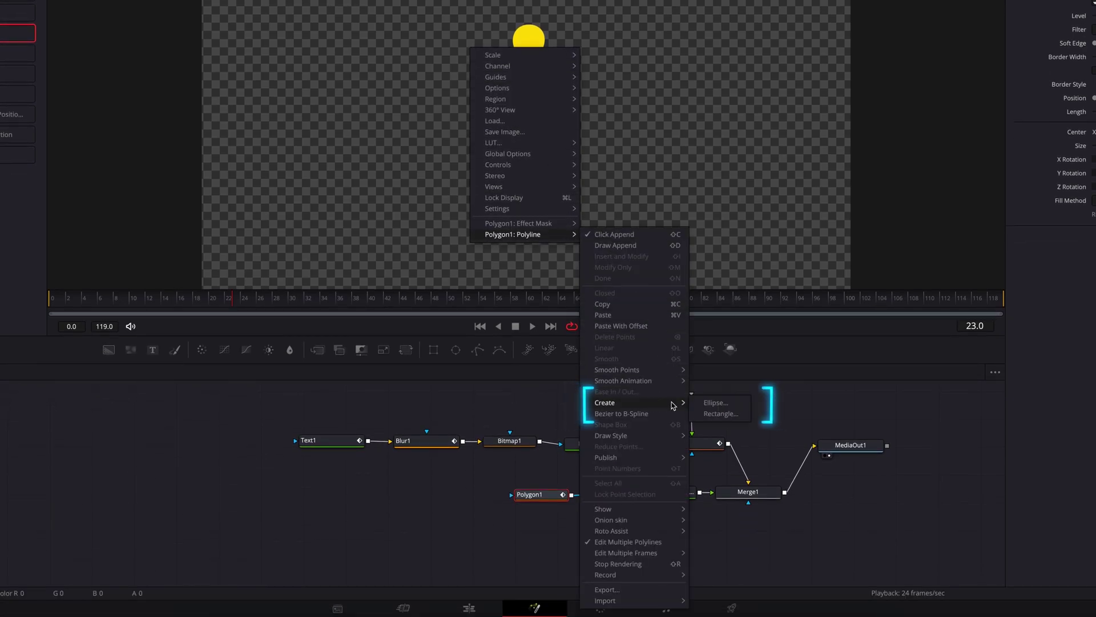
pyautogui.click(715, 403)
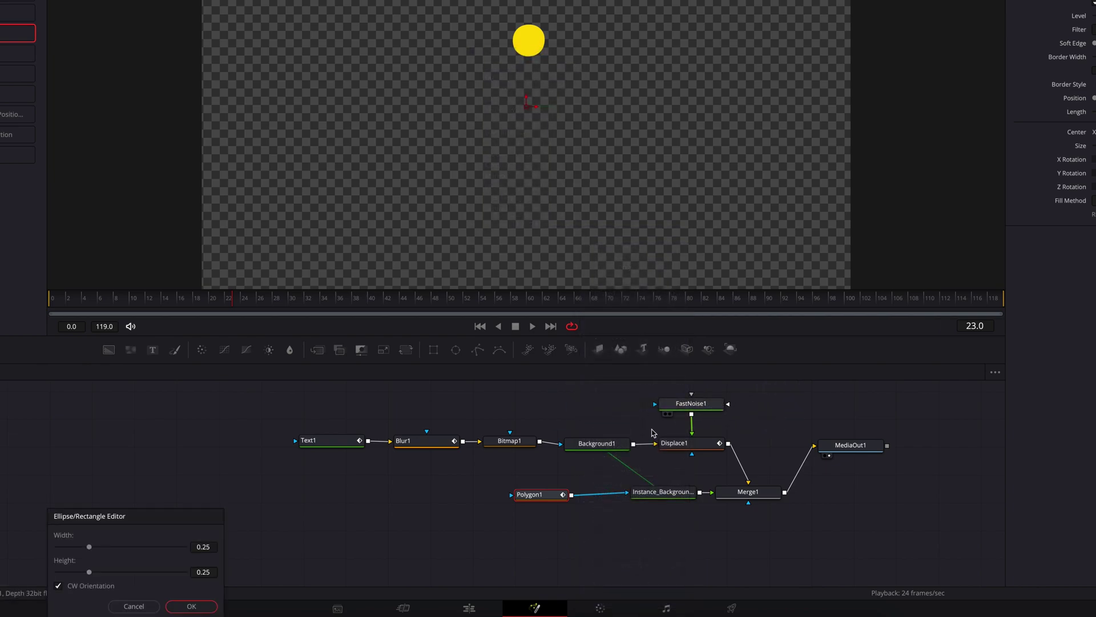
pyautogui.click(196, 604)
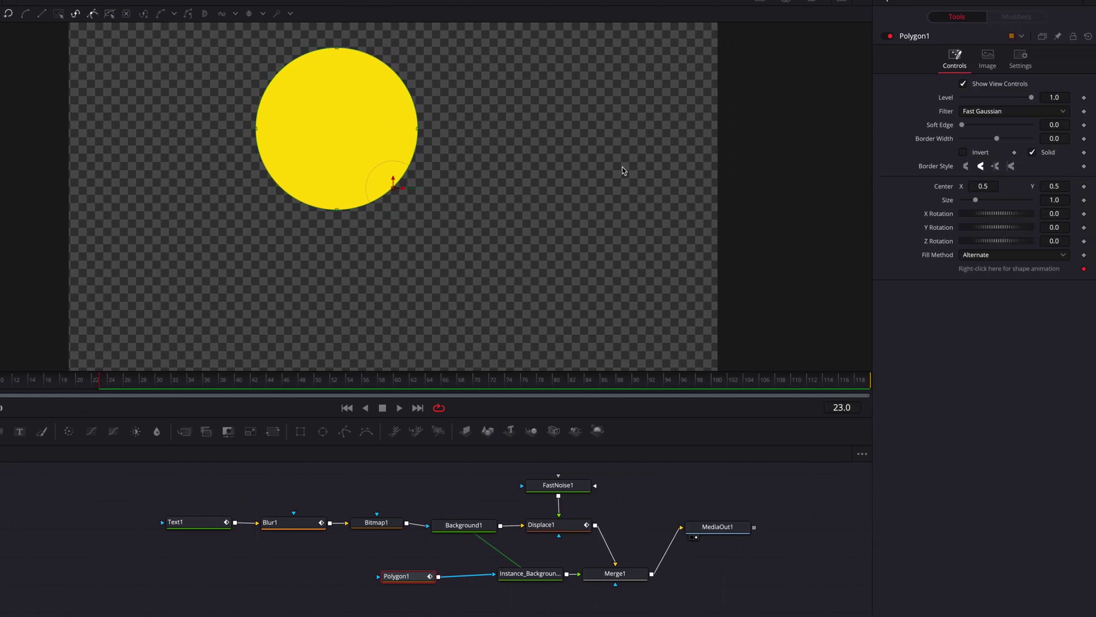
# - Shrink Polygon1's circle to Size 0.207 and centre it at 0.522, 0.648 over the dot
pyautogui.moveTo(1056, 199); pyautogui.dragTo(969, 199)
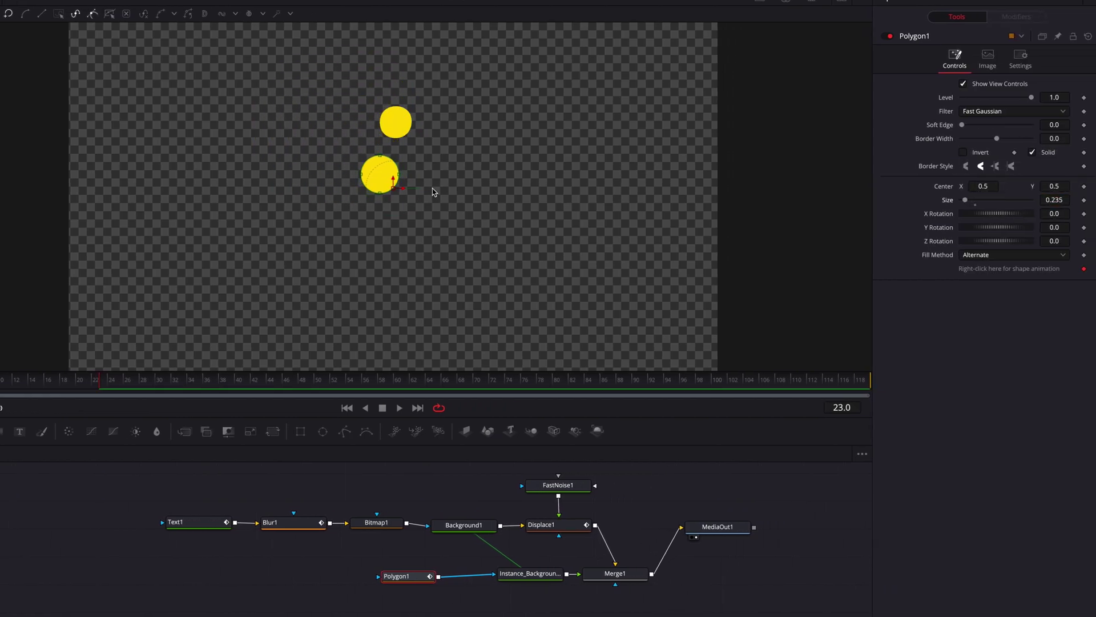
pyautogui.moveTo(392, 189); pyautogui.dragTo(407, 139)
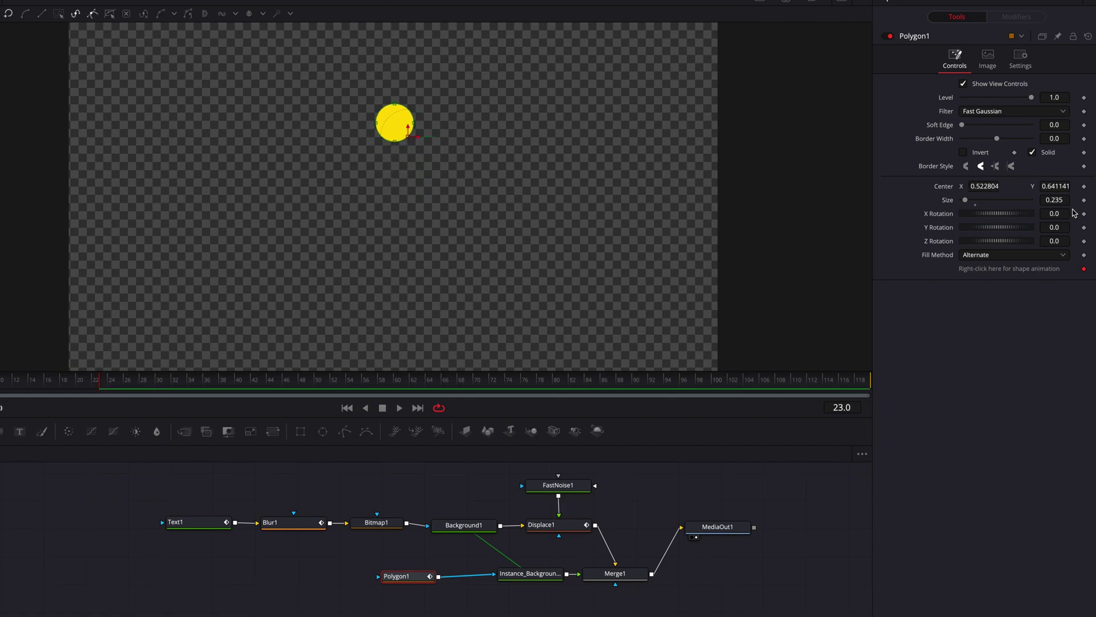
pyautogui.moveTo(1063, 201); pyautogui.dragTo(1060, 201)
pyautogui.moveTo(408, 137); pyautogui.dragTo(407, 136)
pyautogui.scroll(-2, 1055, 200)
pyautogui.scroll(1, 1055, 186)
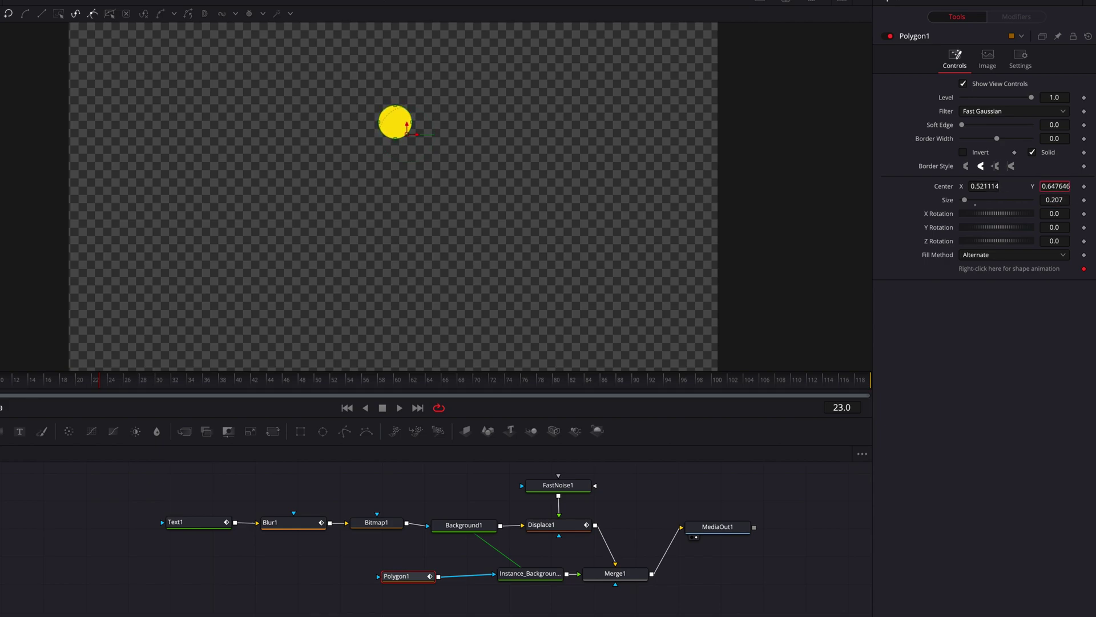
pyautogui.moveTo(1055, 186); pyautogui.dragTo(1054, 186)
pyautogui.click(679, 545)
pyautogui.moveTo(984, 188); pyautogui.dragTo(986, 189)
# - Key Polygon1's Level down to 0.0 at frame 24, comparing against frame 23
pyautogui.press('Right')
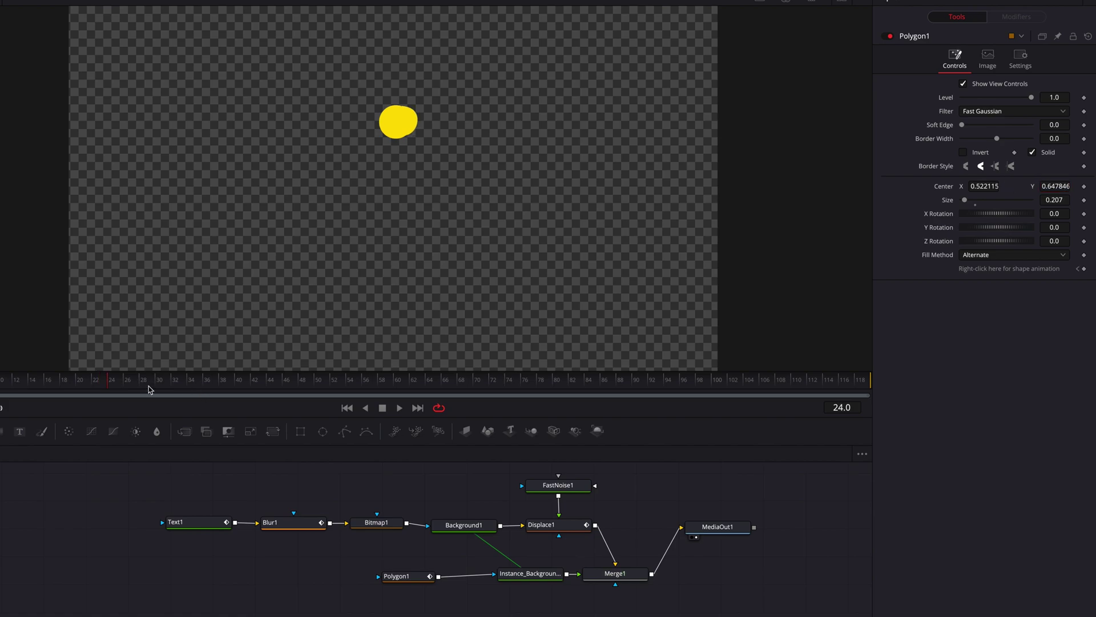
pyautogui.press('Left')
pyautogui.press('Right')
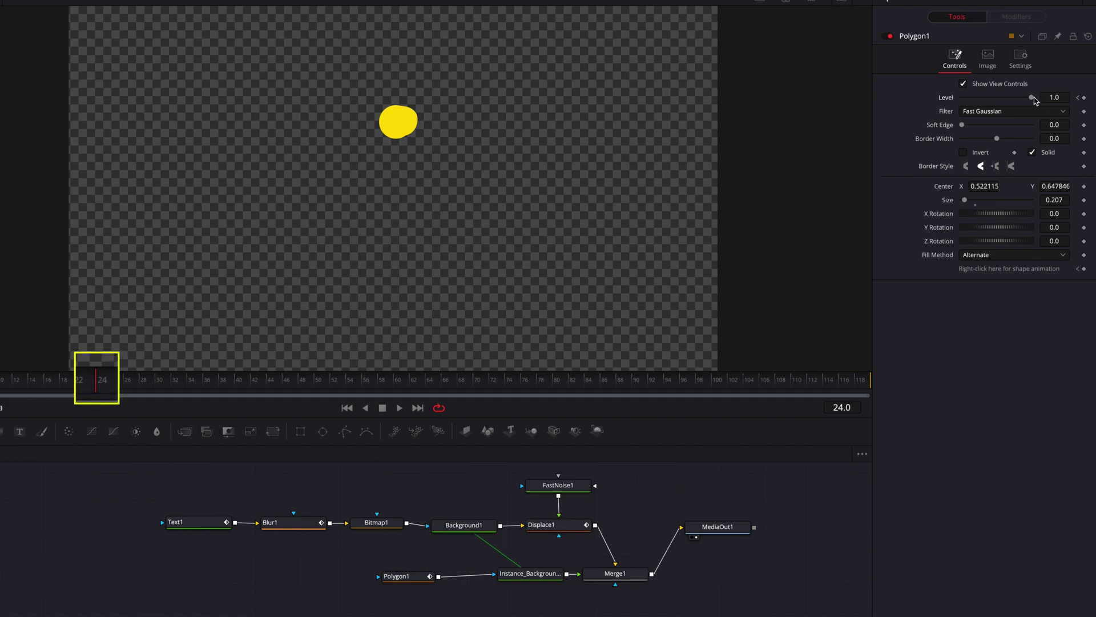
pyautogui.moveTo(1032, 98); pyautogui.dragTo(938, 97)
pyautogui.press('Left')
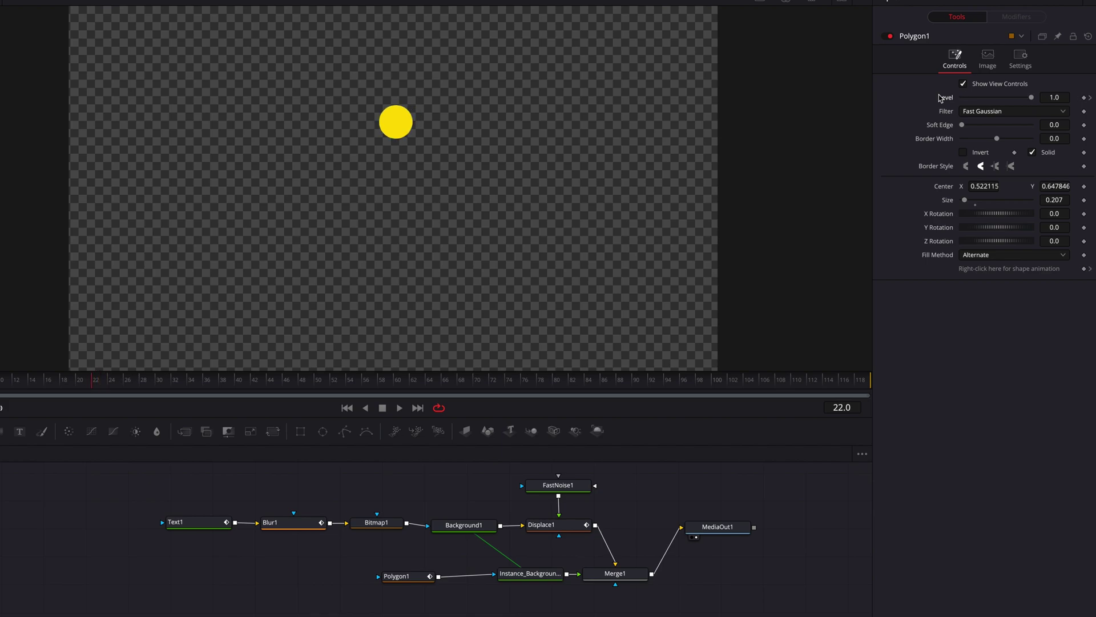
pyautogui.press('Right')
pyautogui.press('Left')
# - Keyframe the polygon shape at frame 0, then pull its right point into a crescent at frame 15
pyautogui.click(24, 354)
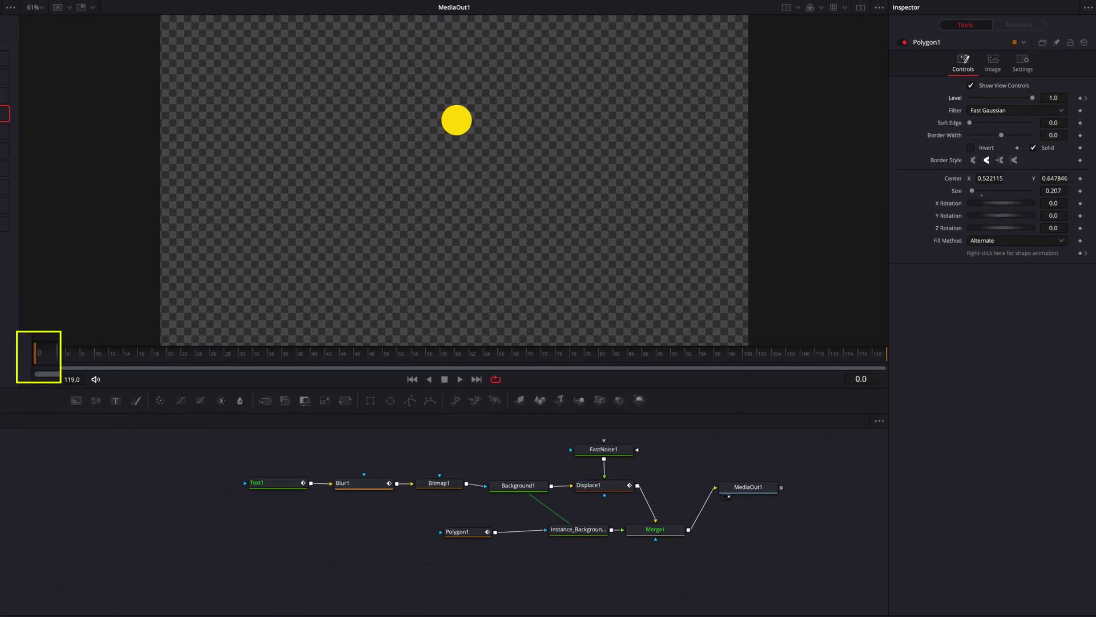
pyautogui.click(1080, 253)
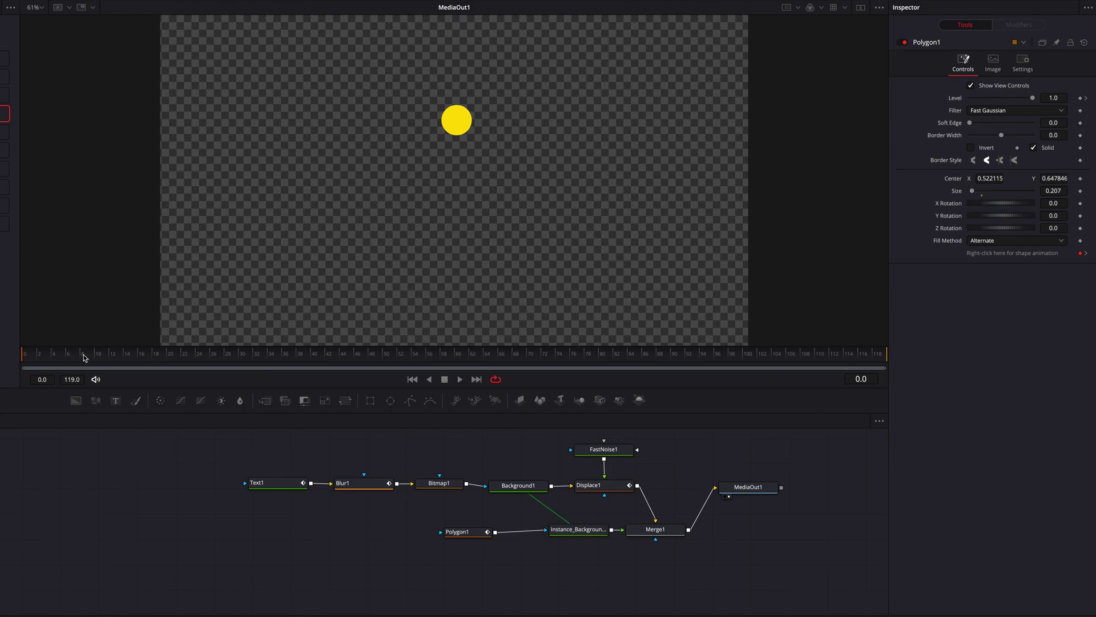
pyautogui.moveTo(117, 357); pyautogui.dragTo(142, 357)
pyautogui.moveTo(139, 354); pyautogui.dragTo(132, 354)
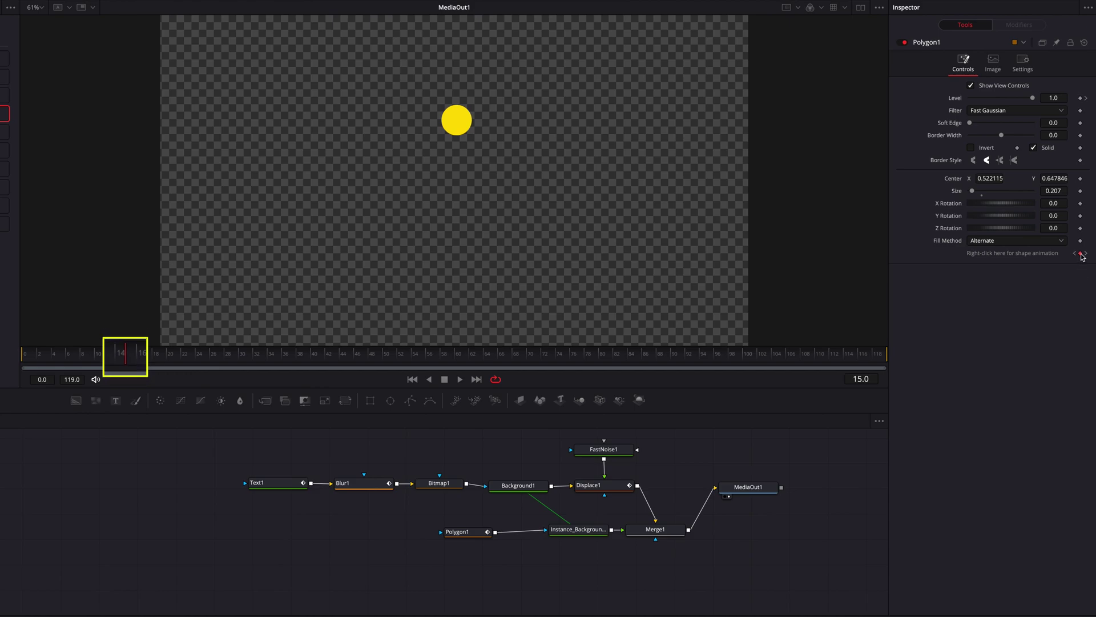
pyautogui.moveTo(482, 537); pyautogui.dragTo(485, 534)
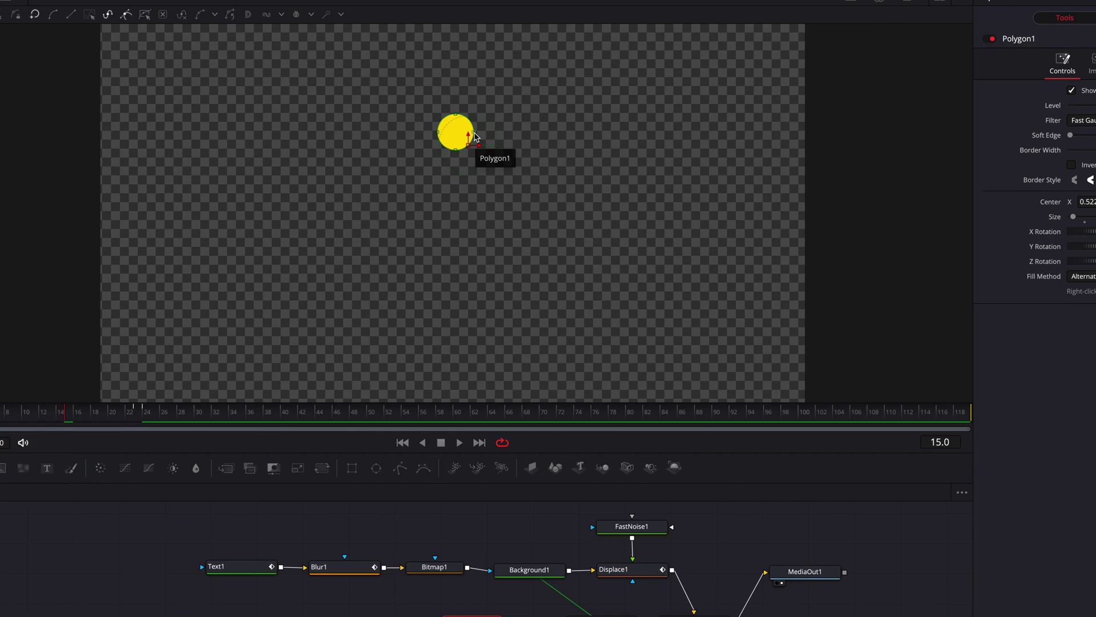
pyautogui.moveTo(475, 133); pyautogui.dragTo(454, 133)
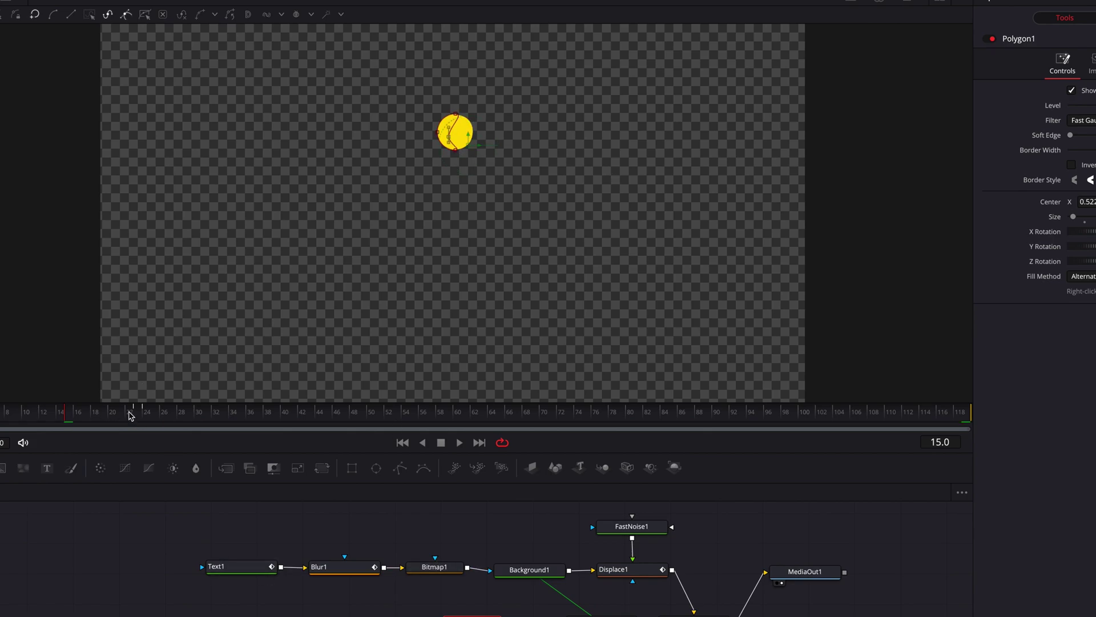
pyautogui.moveTo(130, 415); pyautogui.dragTo(136, 415)
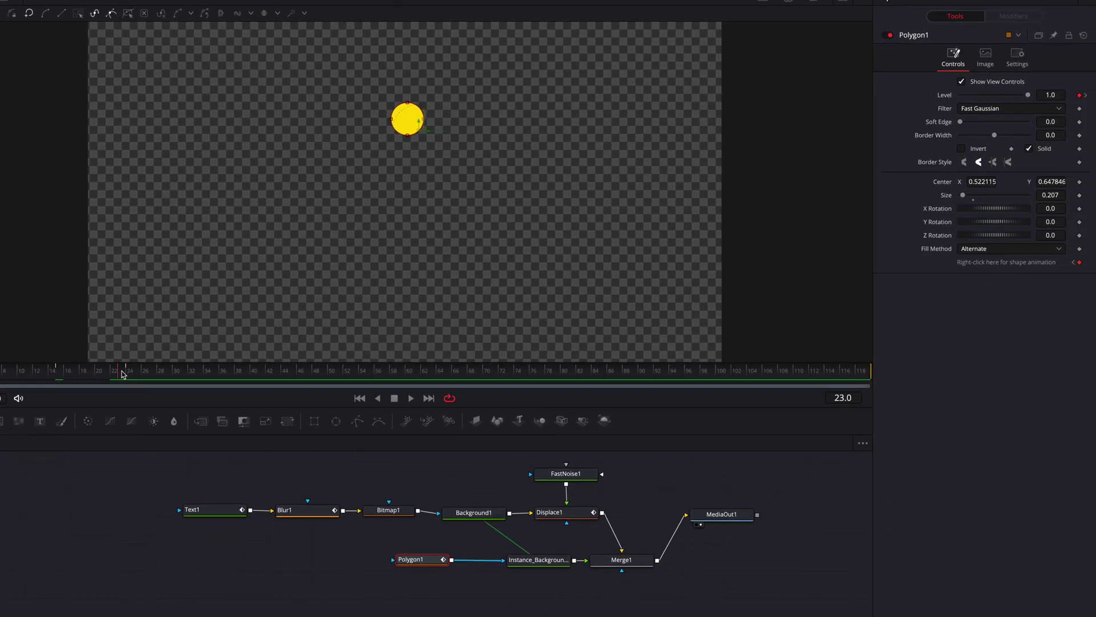
pyautogui.click(225, 515)
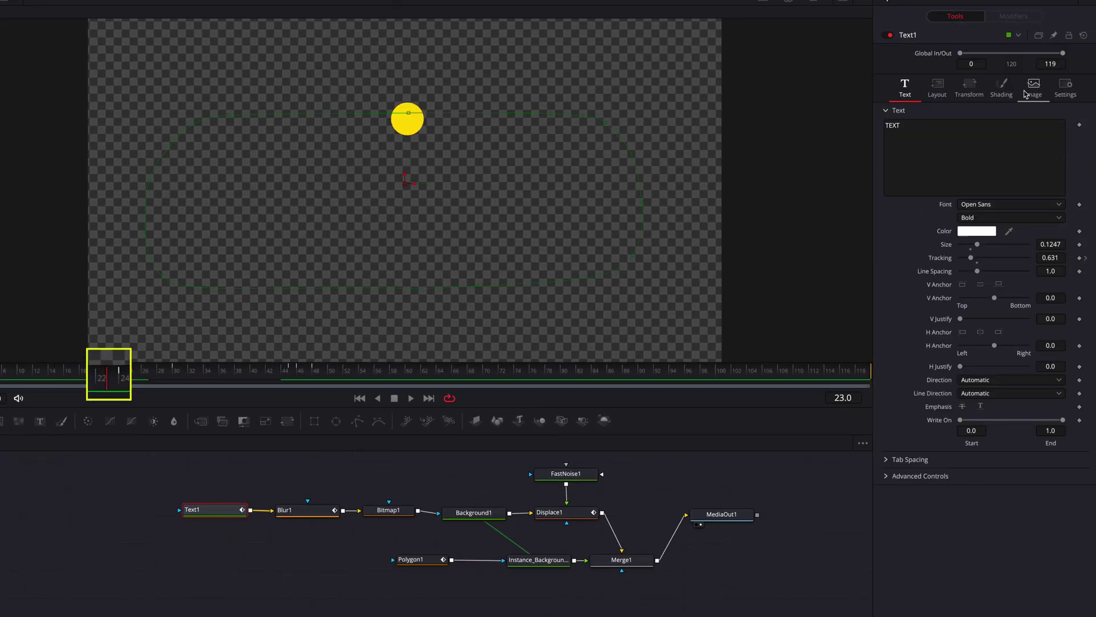
# - Keyframe Text1's fill opacity at 0.0 on frame 23 and 1.0 on frame 24
pyautogui.click(1002, 88)
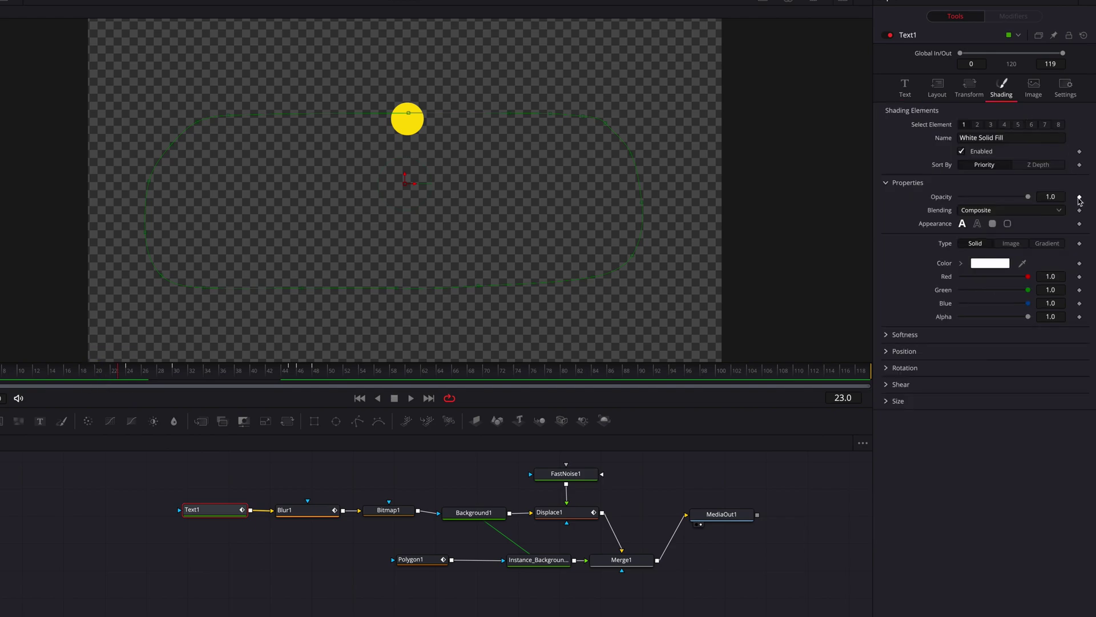
pyautogui.moveTo(1029, 199); pyautogui.dragTo(942, 198)
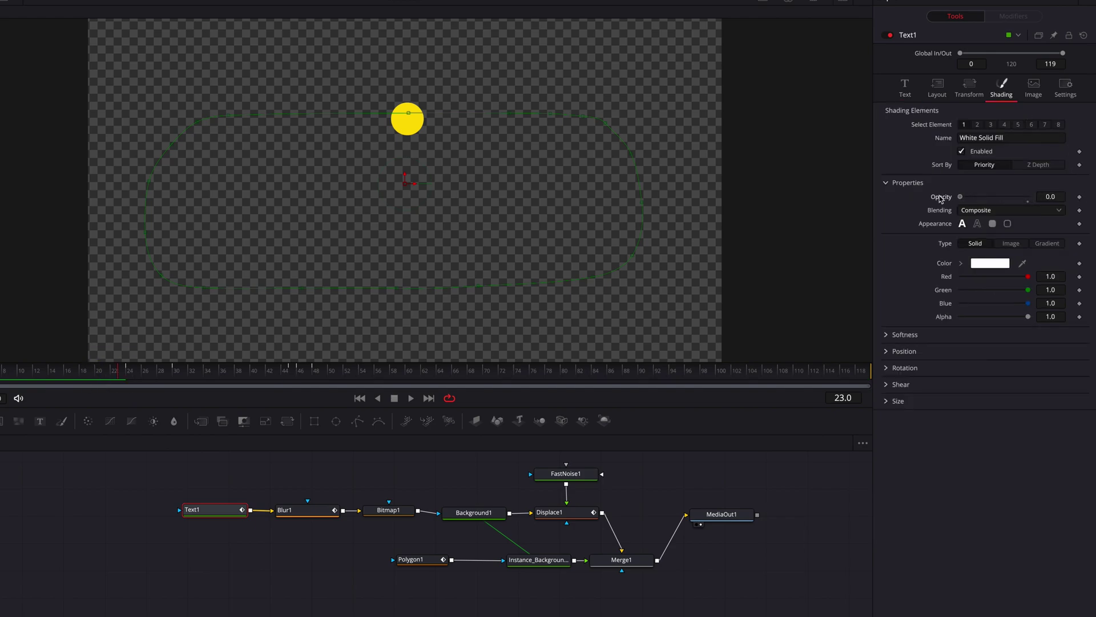
pyautogui.click(1080, 197)
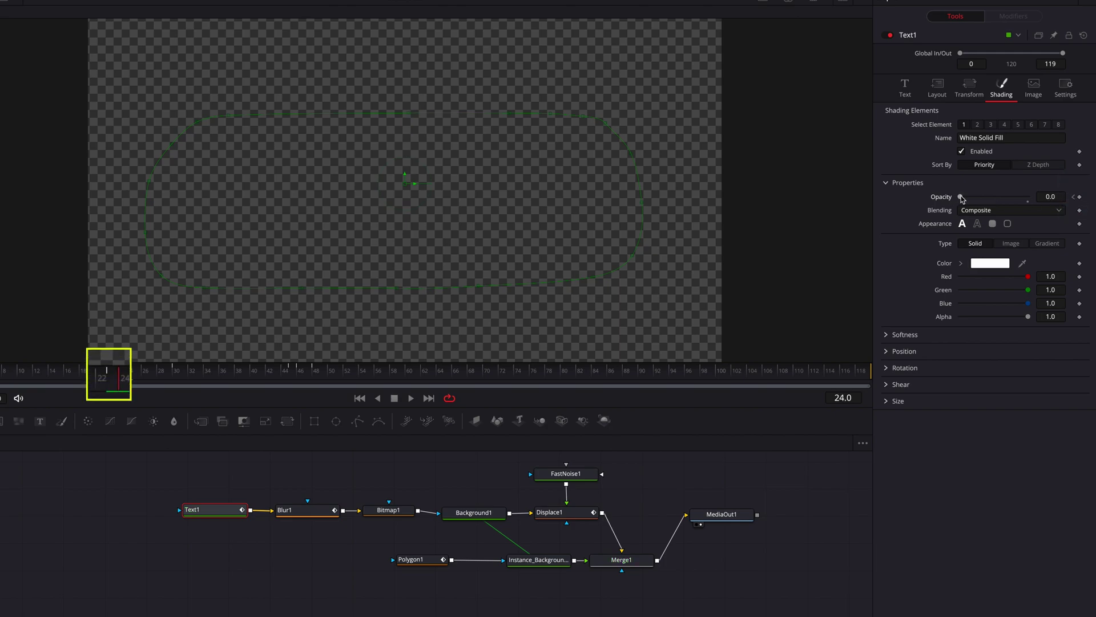
pyautogui.moveTo(961, 197); pyautogui.dragTo(1029, 197)
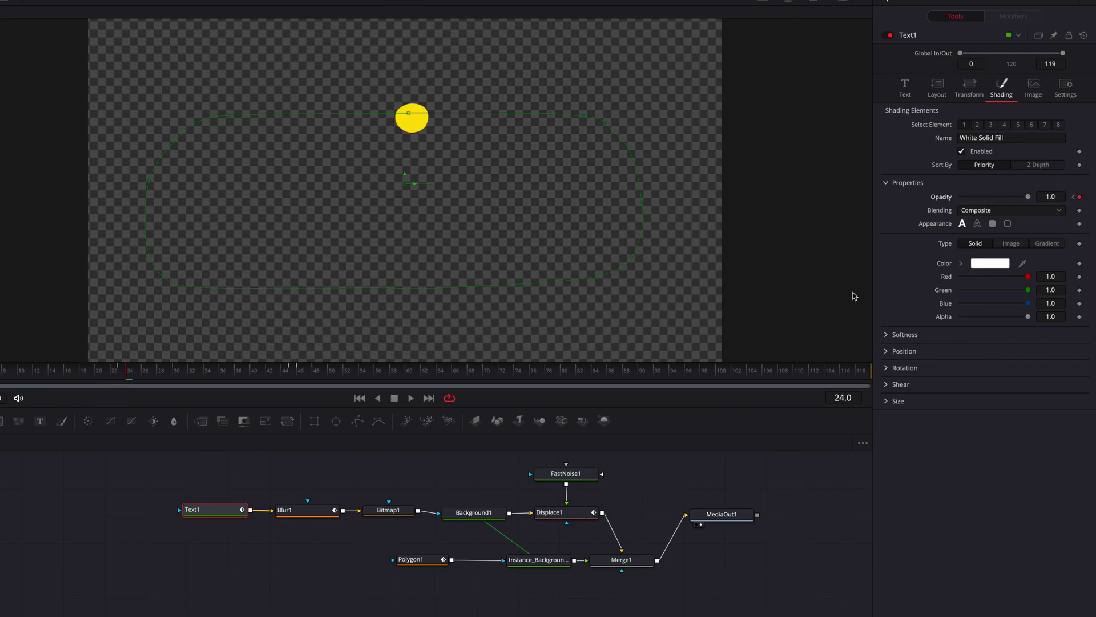
pyautogui.moveTo(123, 377); pyautogui.dragTo(58, 375)
# - Flatten all of Polygon1's Polyline keyframes in the Spline editor for smooth easing
pyautogui.click(500, 592)
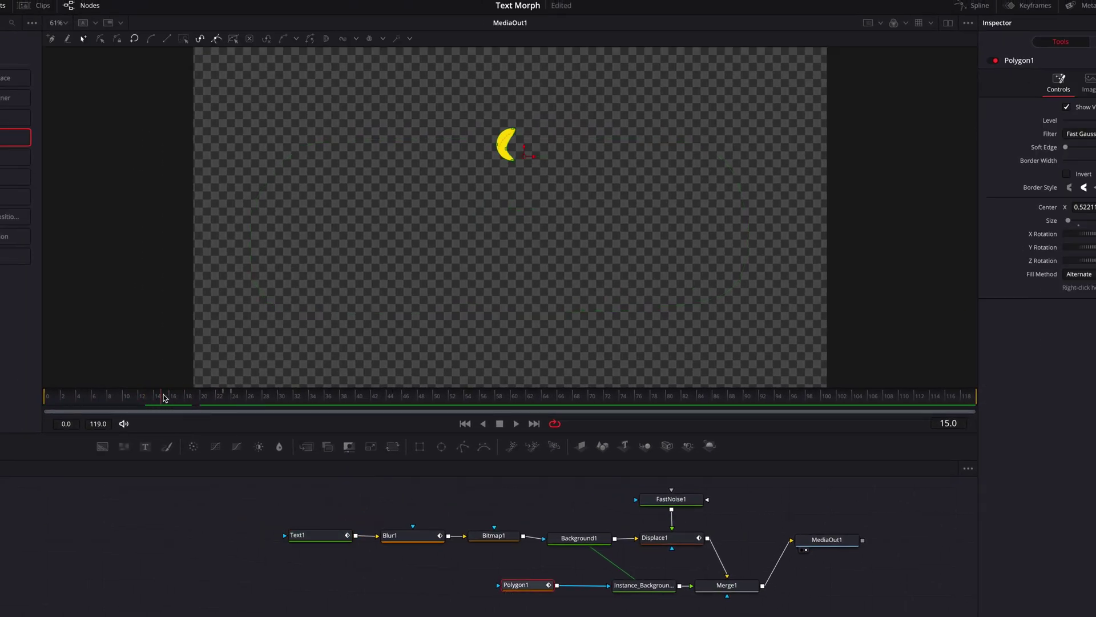
pyautogui.click(978, 6)
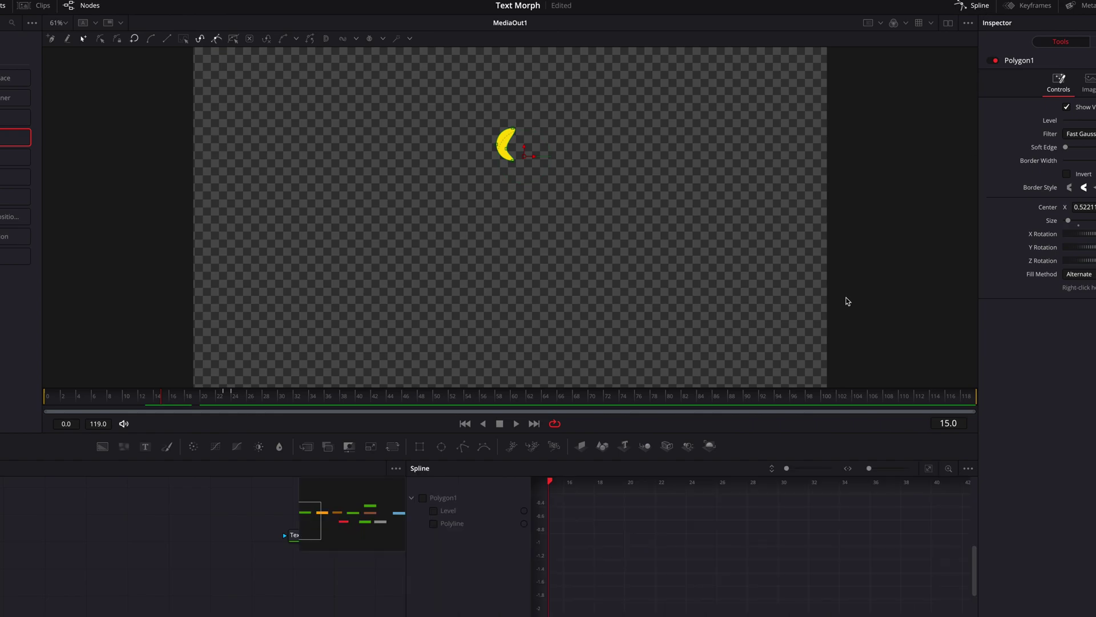
pyautogui.click(465, 450)
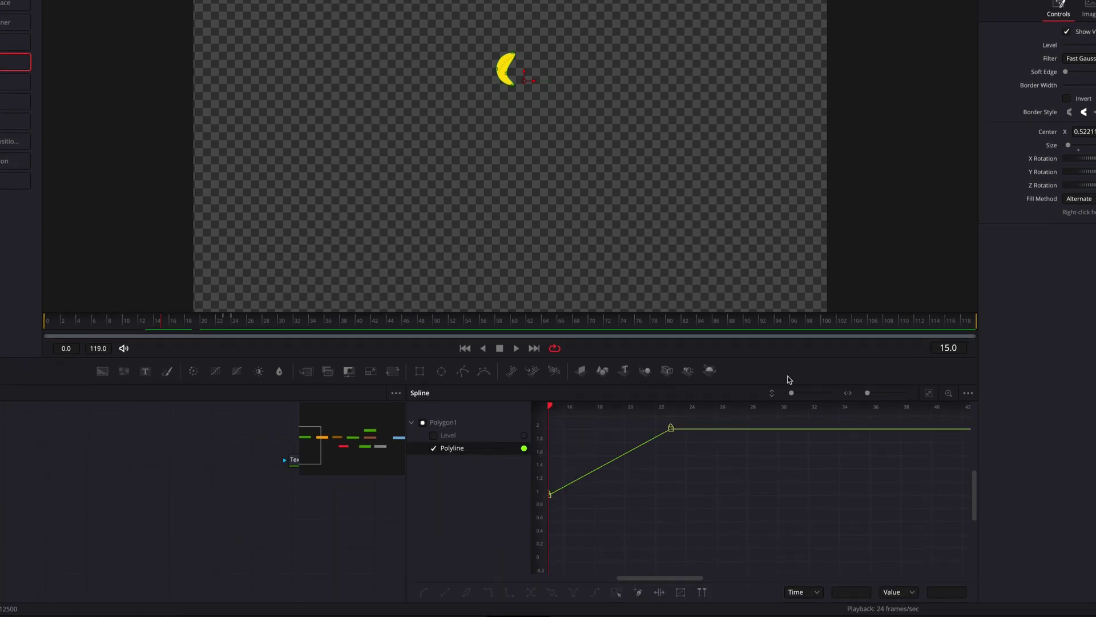
pyautogui.click(929, 394)
pyautogui.moveTo(563, 416); pyautogui.dragTo(954, 570)
pyautogui.press('f')
# - Stretch the Polyline curve's Bezier handles to lengthen the easing, then rewind to frame 0
pyautogui.moveTo(660, 560); pyautogui.dragTo(605, 510)
pyautogui.moveTo(736, 498); pyautogui.dragTo(625, 495)
pyautogui.moveTo(854, 495); pyautogui.dragTo(927, 495)
pyautogui.moveTo(894, 428); pyautogui.dragTo(932, 486)
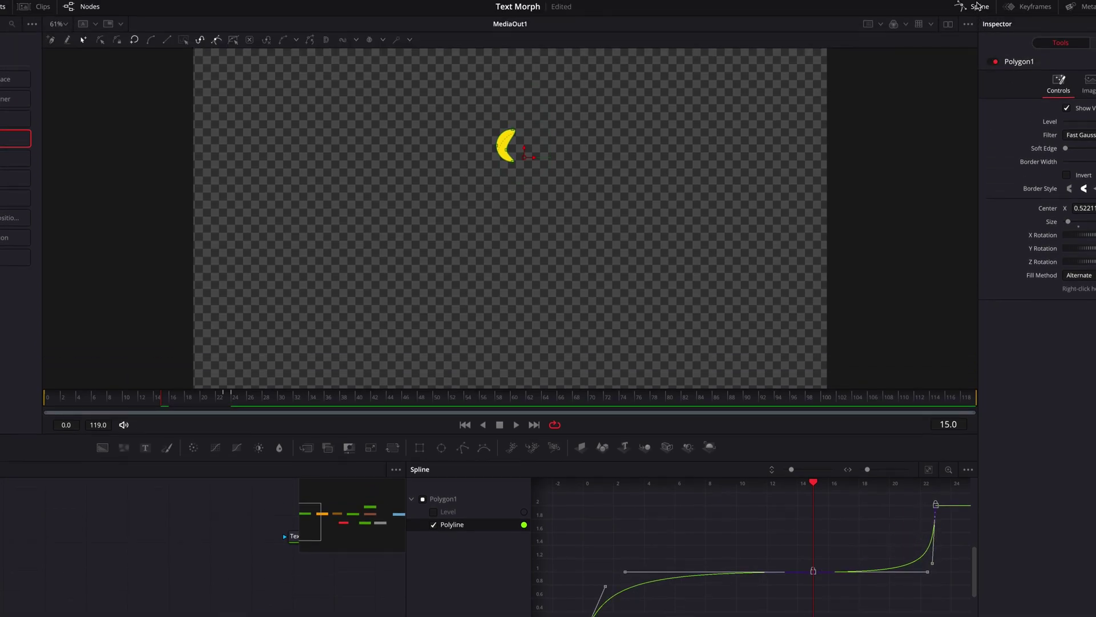
pyautogui.click(985, 10)
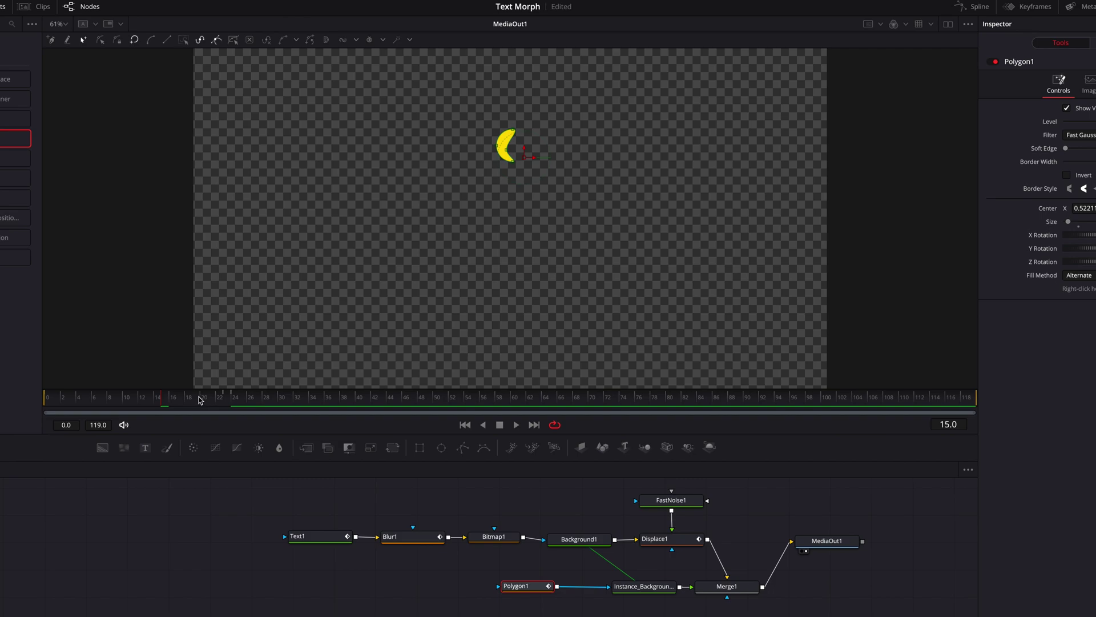
pyautogui.moveTo(162, 401); pyautogui.dragTo(45, 404)
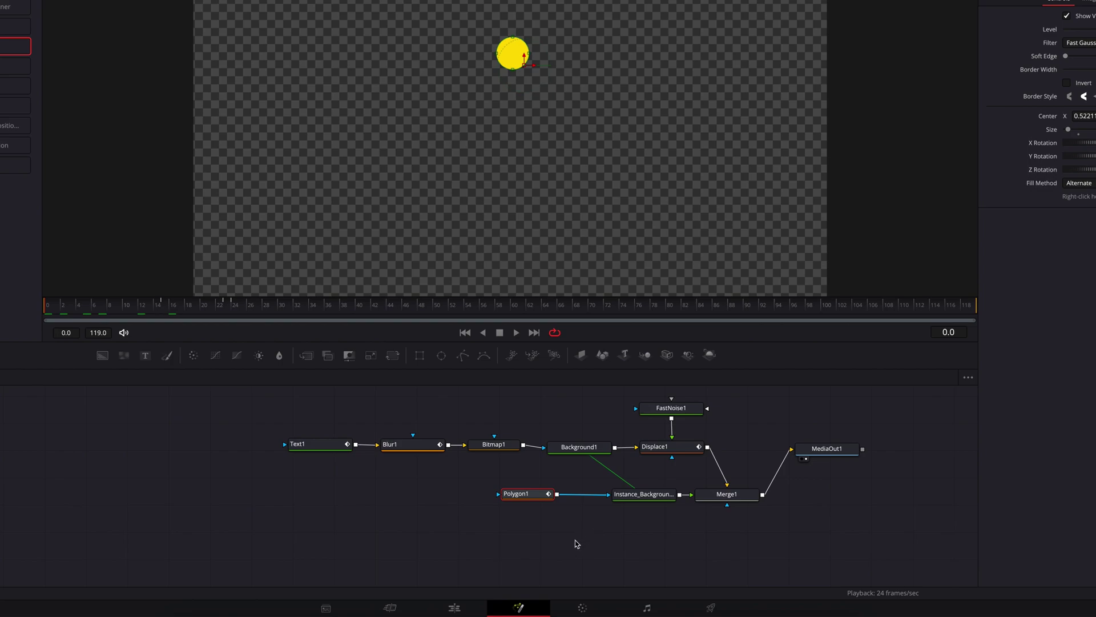
# - Play the circle-to-TEXT morph on the Edit page timeline, then return the playhead to the timeline start
pyautogui.click(455, 608)
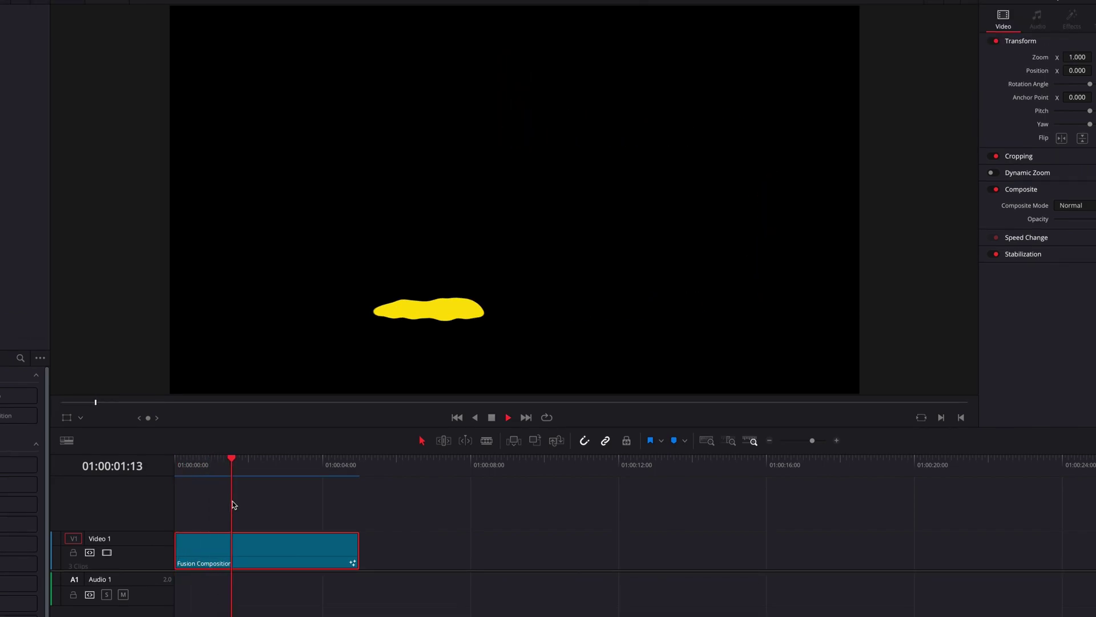
pyautogui.press('space')
pyautogui.moveTo(217, 466); pyautogui.dragTo(170, 464)
pyautogui.press('space')
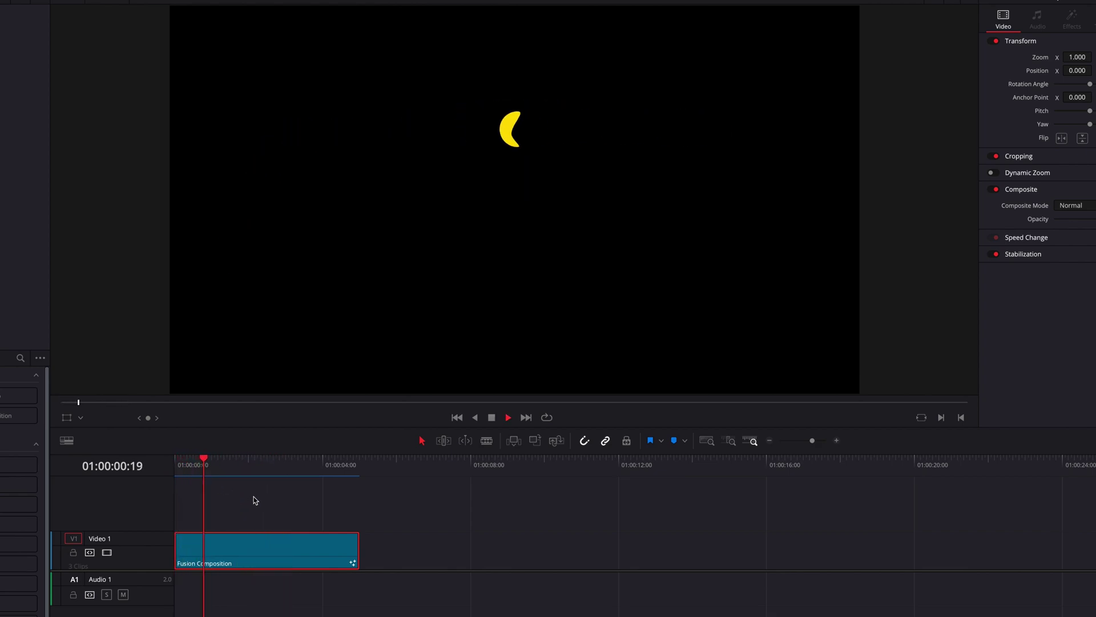
pyautogui.click(226, 468)
pyautogui.press('Home')
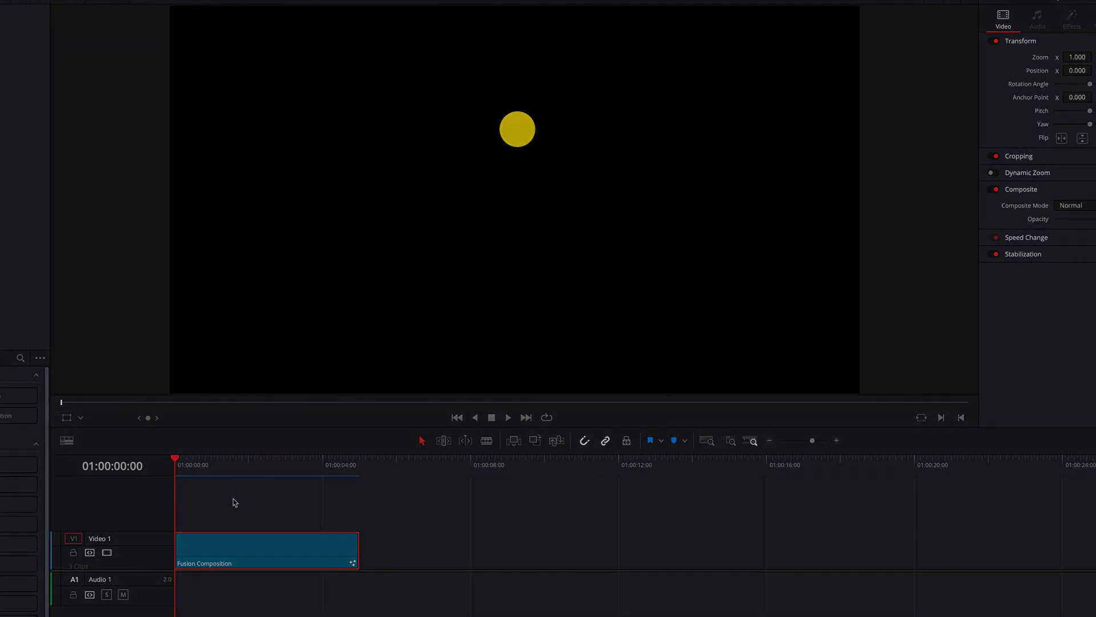